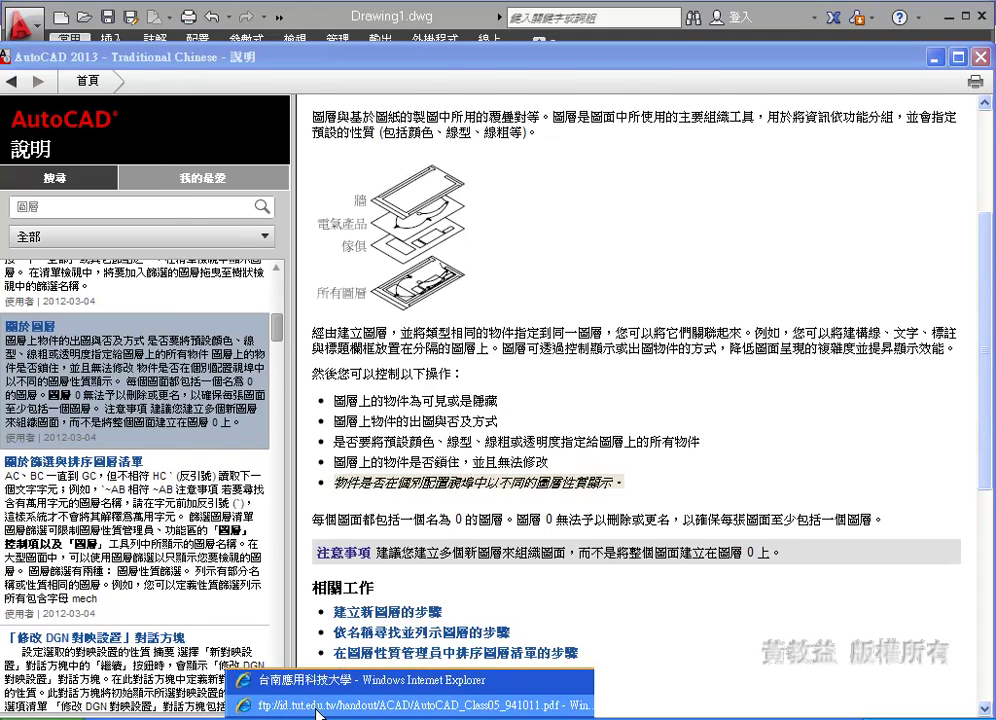
# - Switch to the AutoCAD_Class05_941011.pdf handout in Internet Explorer and read the layer purposes at the end of page 1
pyautogui.click(556, 702)
pyautogui.scroll(-3, 680, 383)
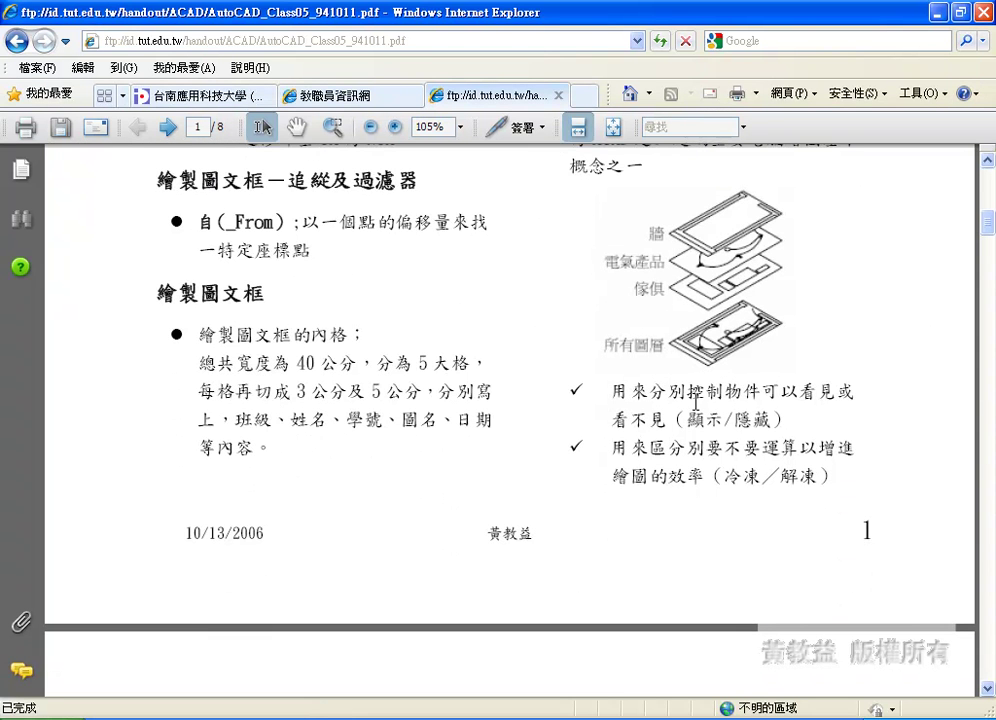
pyautogui.scroll(-1, 648, 393)
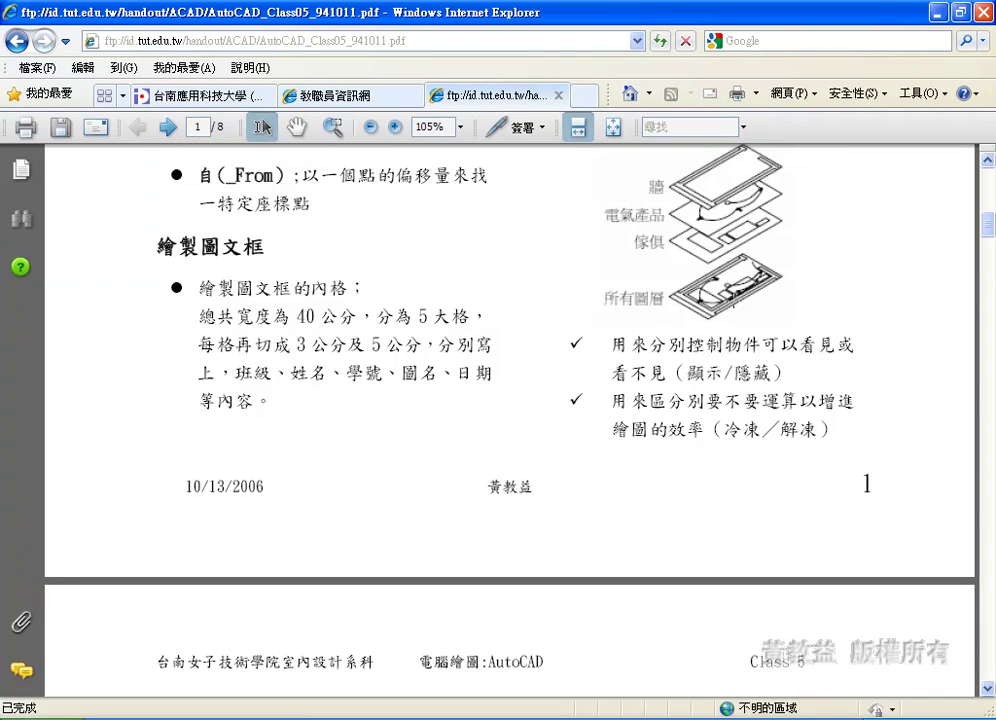
pyautogui.scroll(-1, 727, 345)
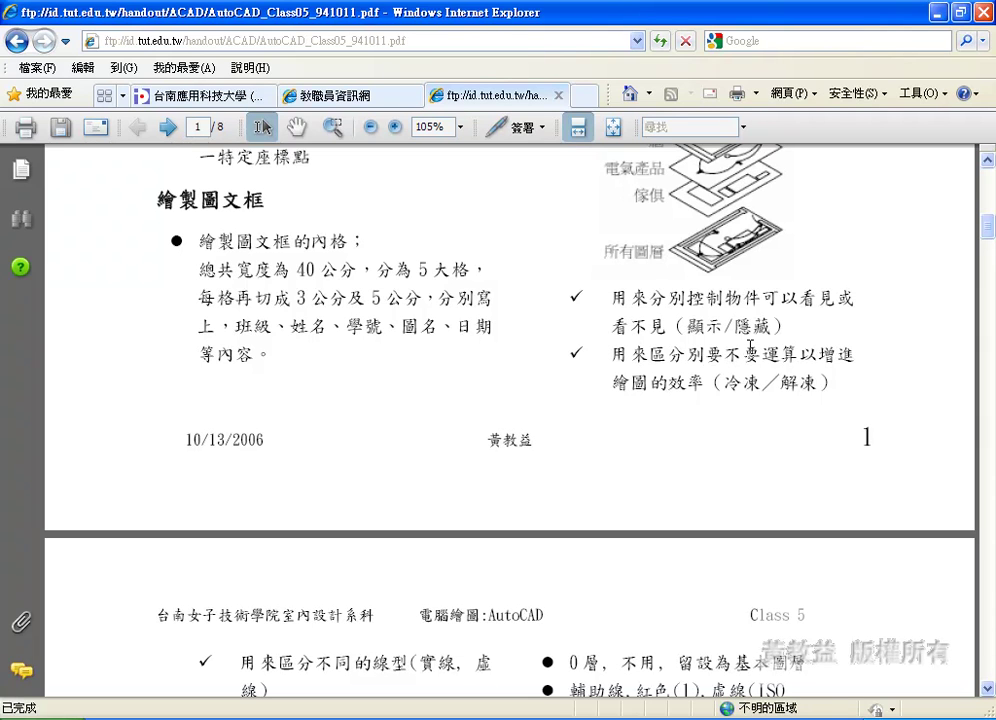
# - Return to AutoCAD, minimize the help window, and draw a circle in the left half of the drawing frame in model space
pyautogui.hotkey('alt', 'Tab')
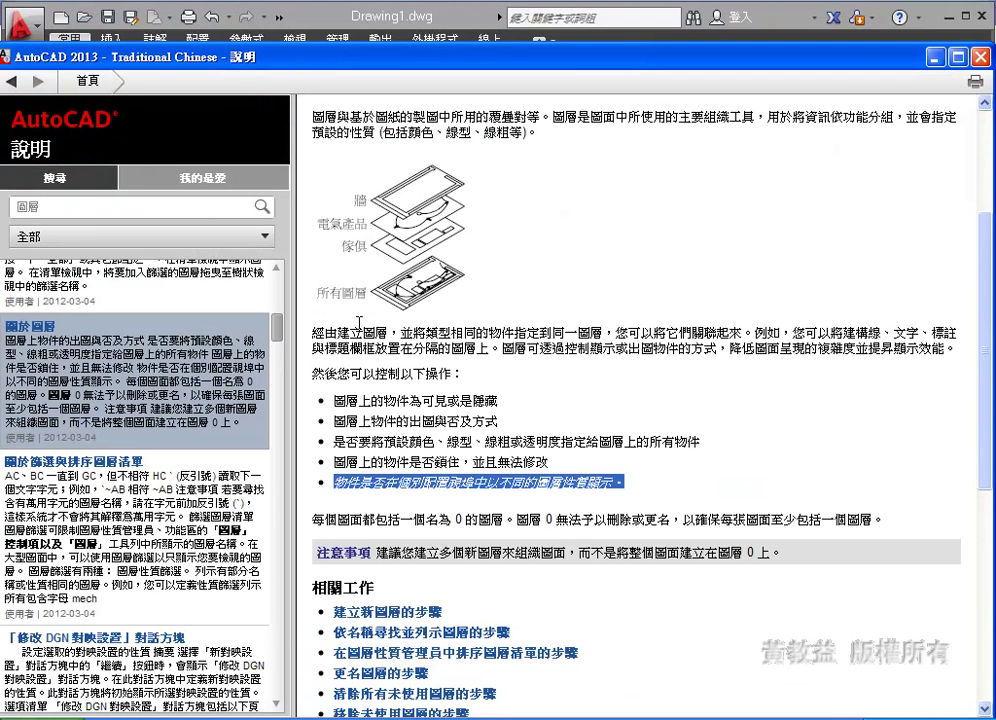
pyautogui.click(936, 60)
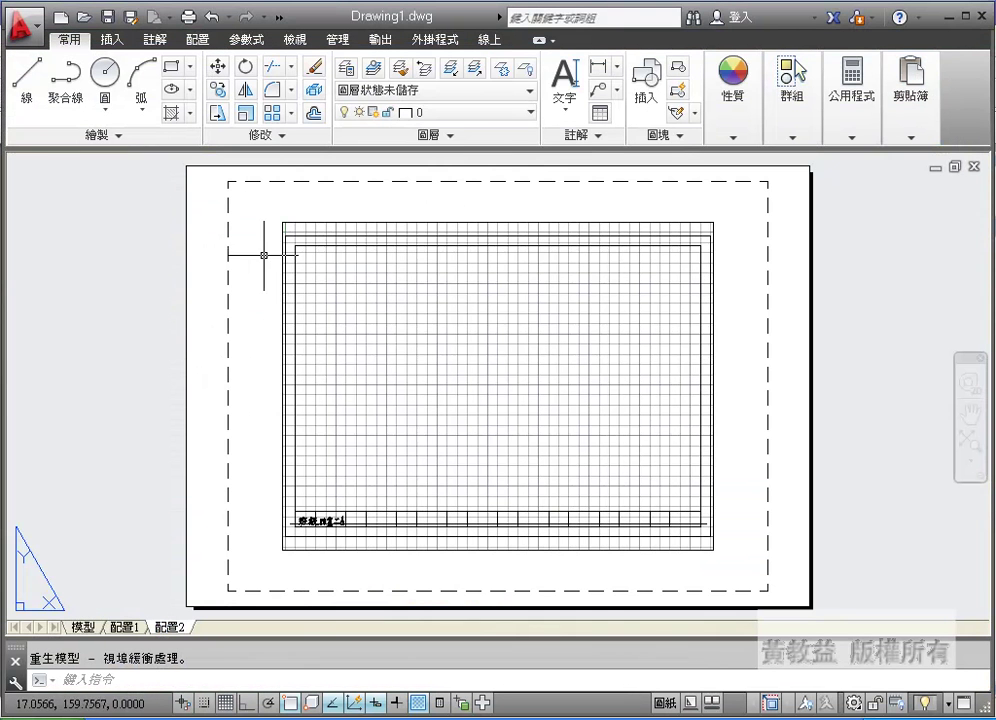
pyautogui.click(83, 627)
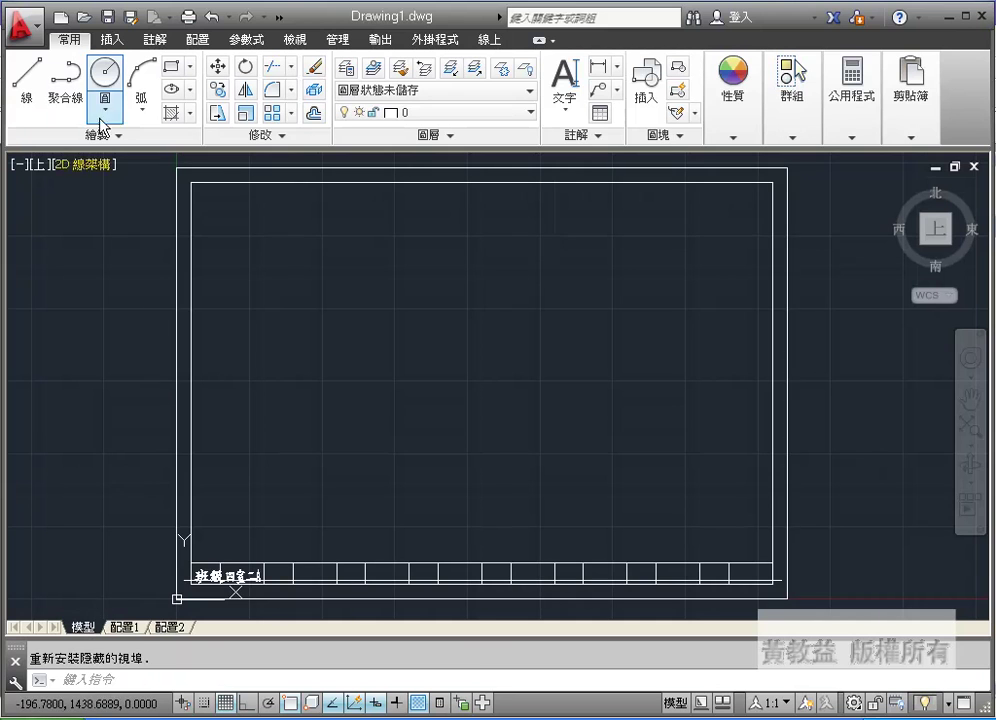
pyautogui.click(104, 72)
pyautogui.click(340, 357)
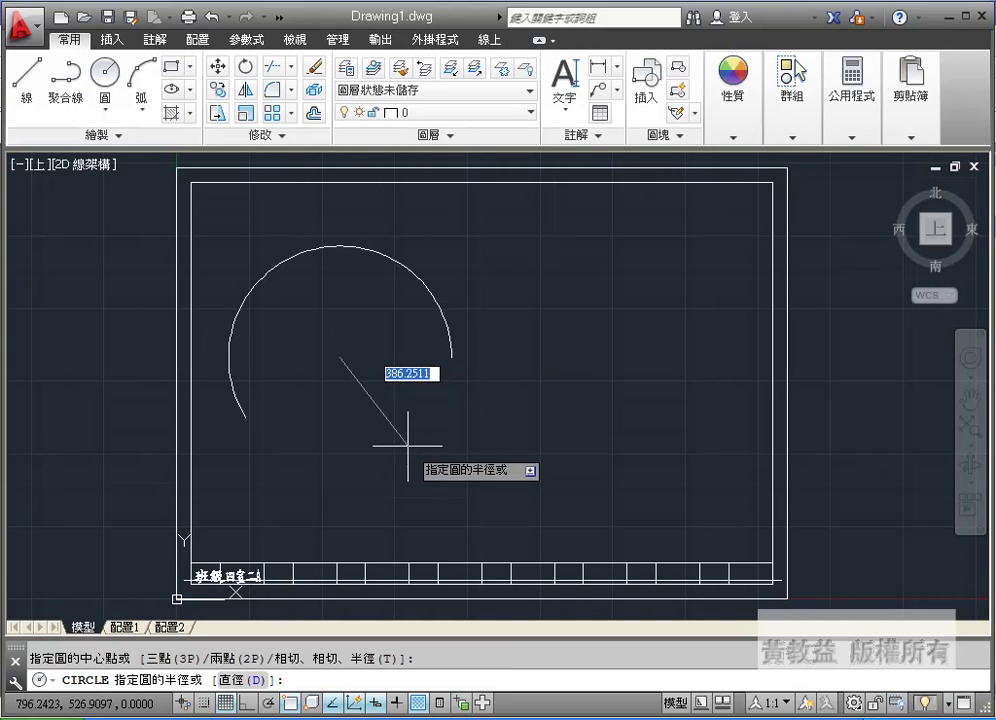
pyautogui.click(383, 418)
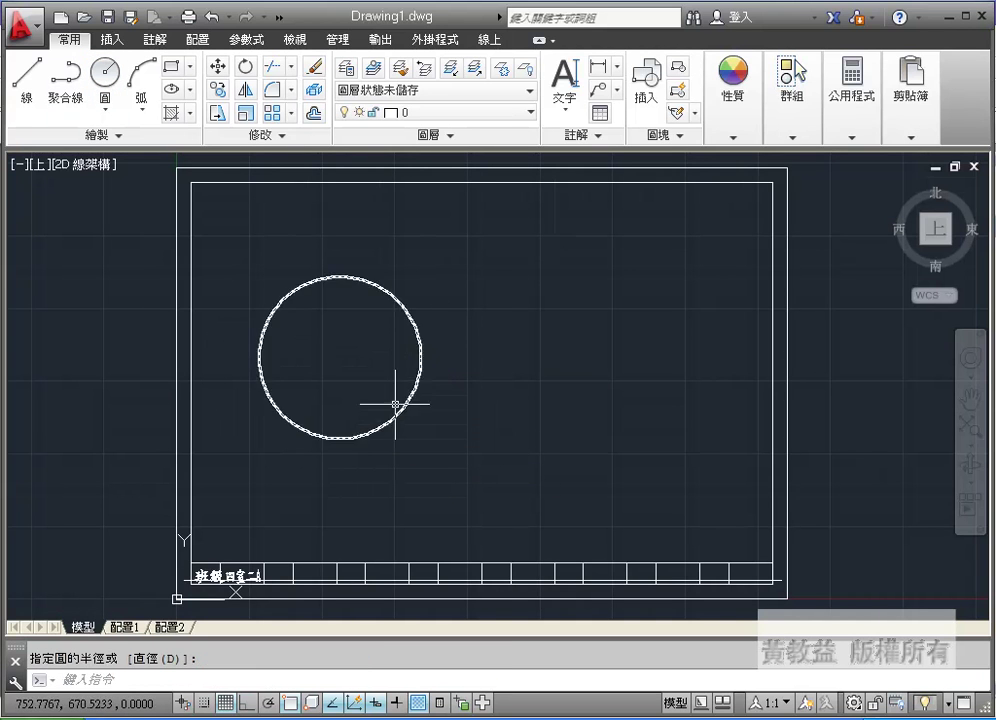
# - Run REGEN twice to regenerate the close-up view of the circle's right edge
pyautogui.scroll(8, 436, 371)
pyautogui.moveTo(385, 333)
pyautogui.mouseDown(button='middle')
pyautogui.moveTo(447, 362)
pyautogui.moveTo(736, 311)
pyautogui.mouseUp(button='middle')
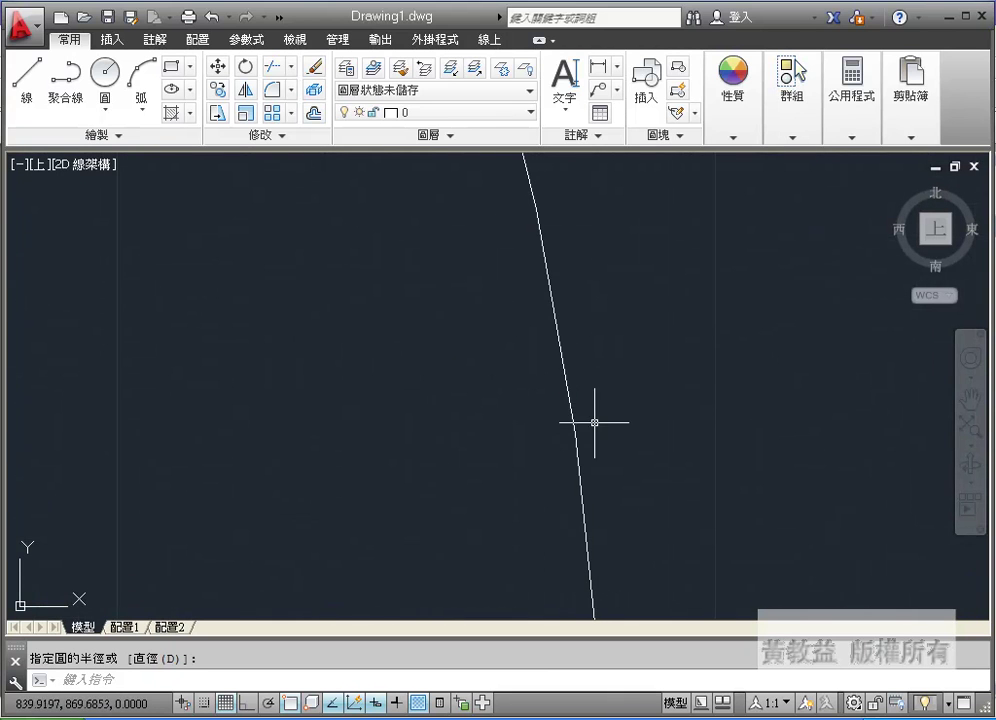
pyautogui.scroll(-2, 629, 395)
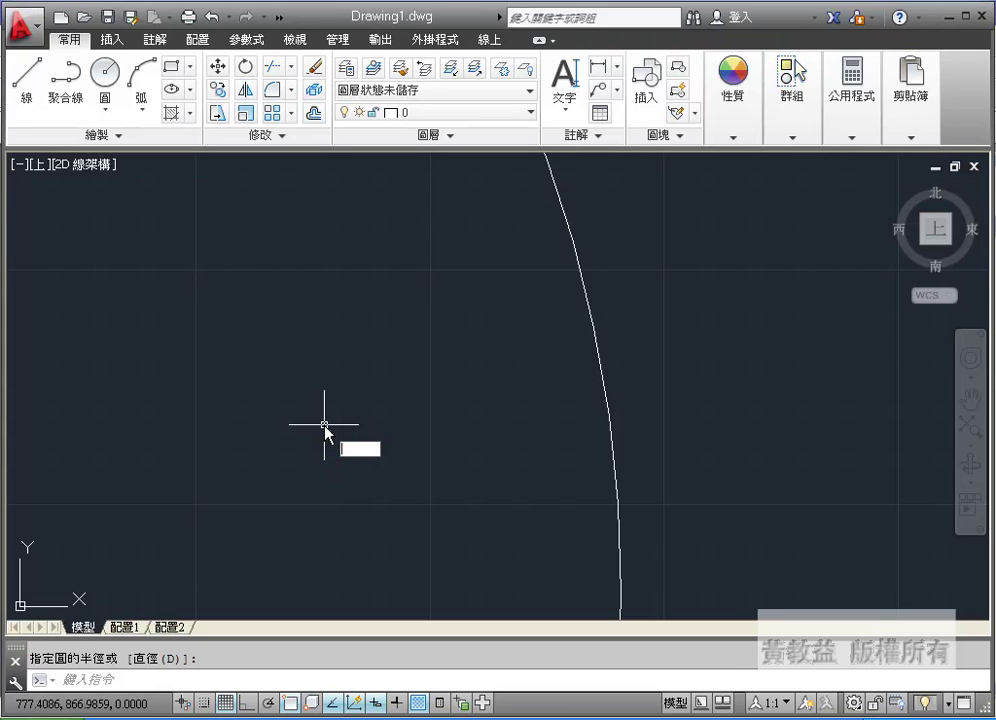
pyautogui.write('rege')
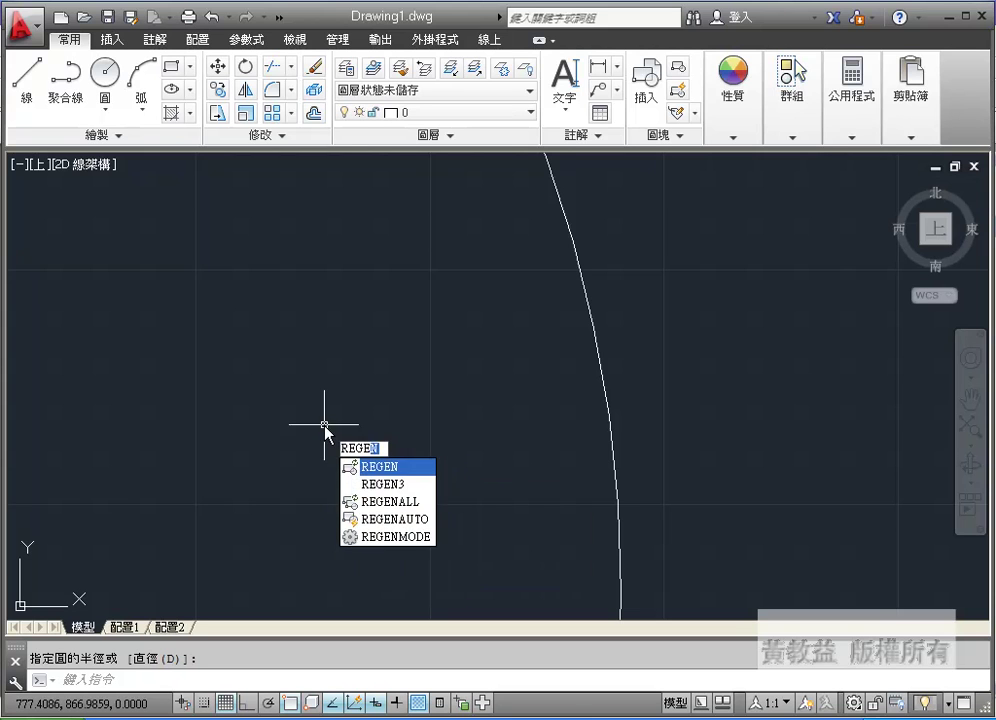
pyautogui.press('BackSpace')
pyautogui.write('n')
pyautogui.press('Return')
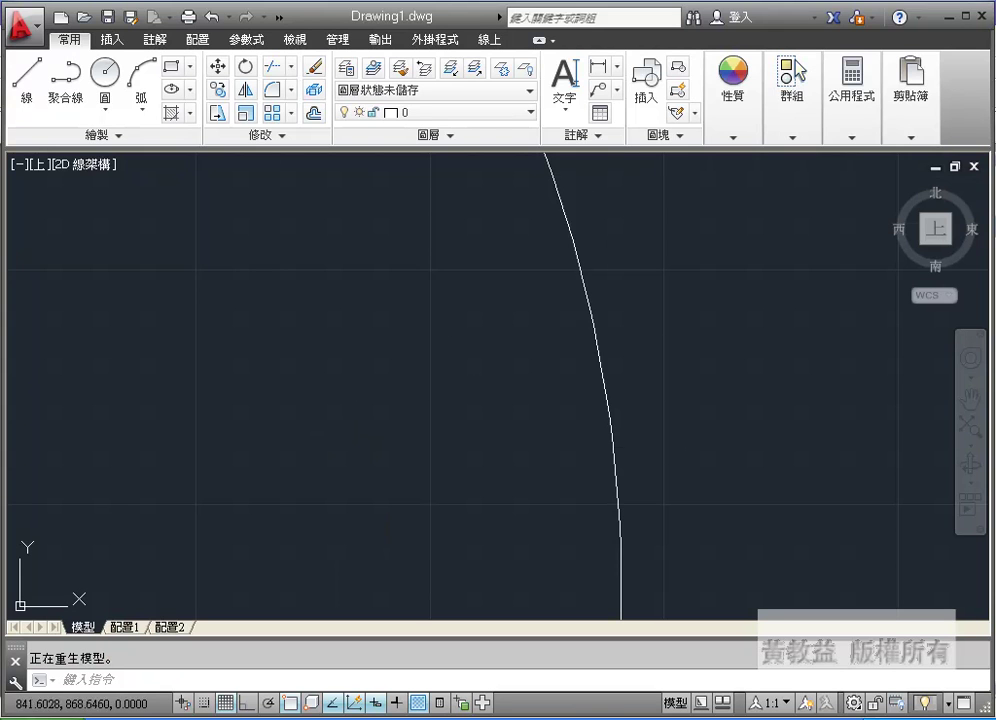
pyautogui.scroll(4, 560, 355)
pyautogui.moveTo(642, 340); pyautogui.dragTo(610, 326, button='middle')
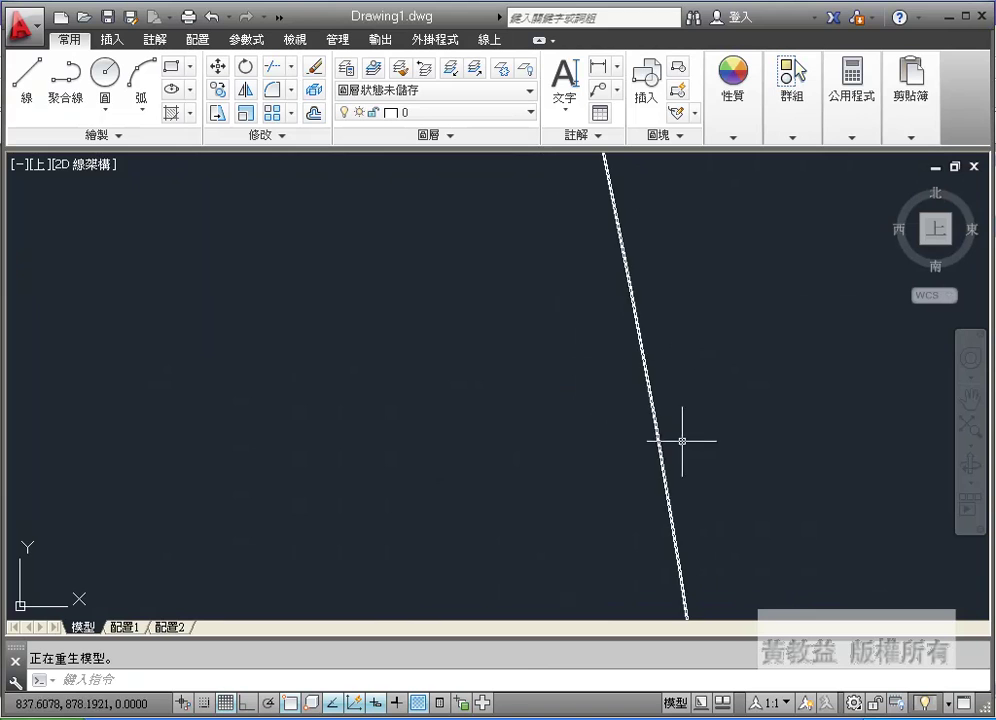
pyautogui.write('REGEN')
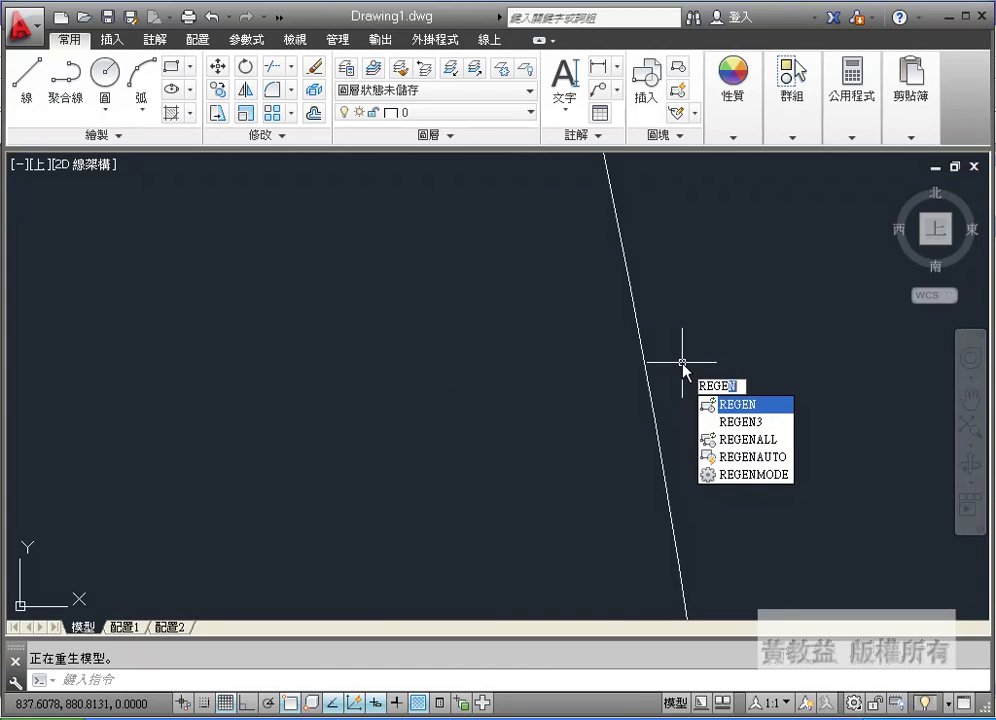
pyautogui.press('Return')
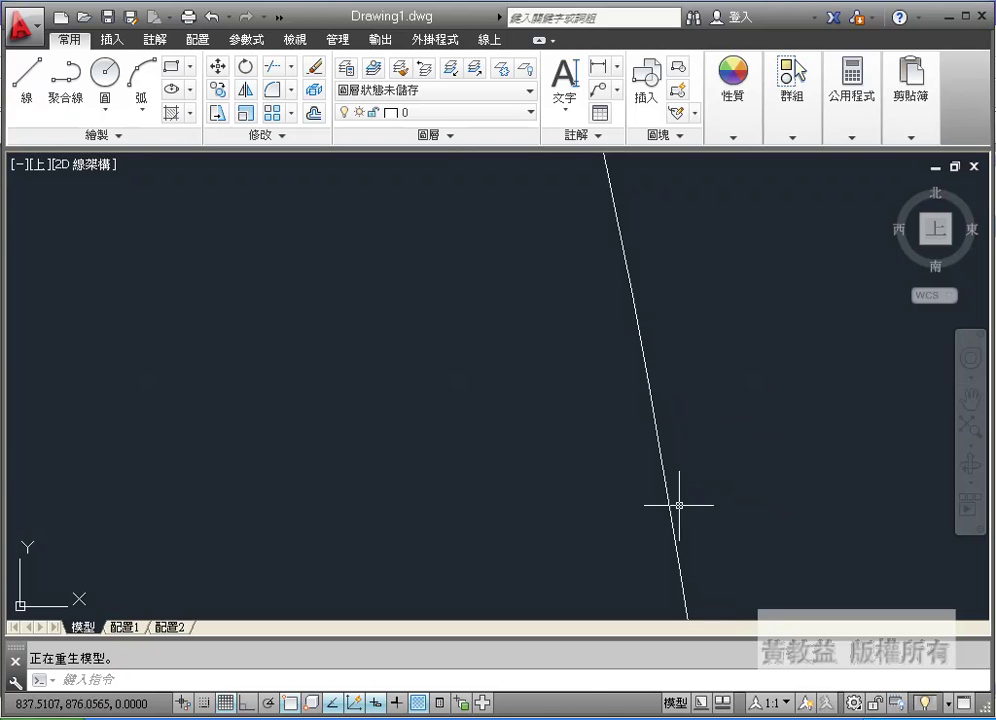
# - Switch to the PDF handout and highlight the page 2 notes on color-mapped line thickness, lineweight and whether layers are printed
pyautogui.click(300, 719)
pyautogui.click(420, 705)
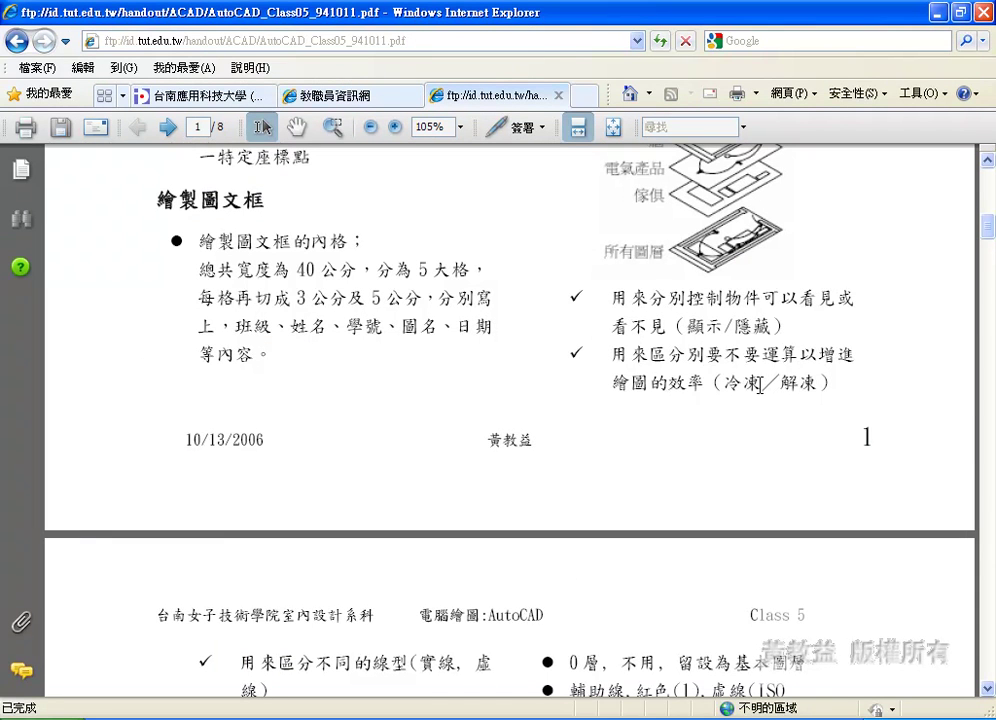
pyautogui.scroll(-5, 760, 390)
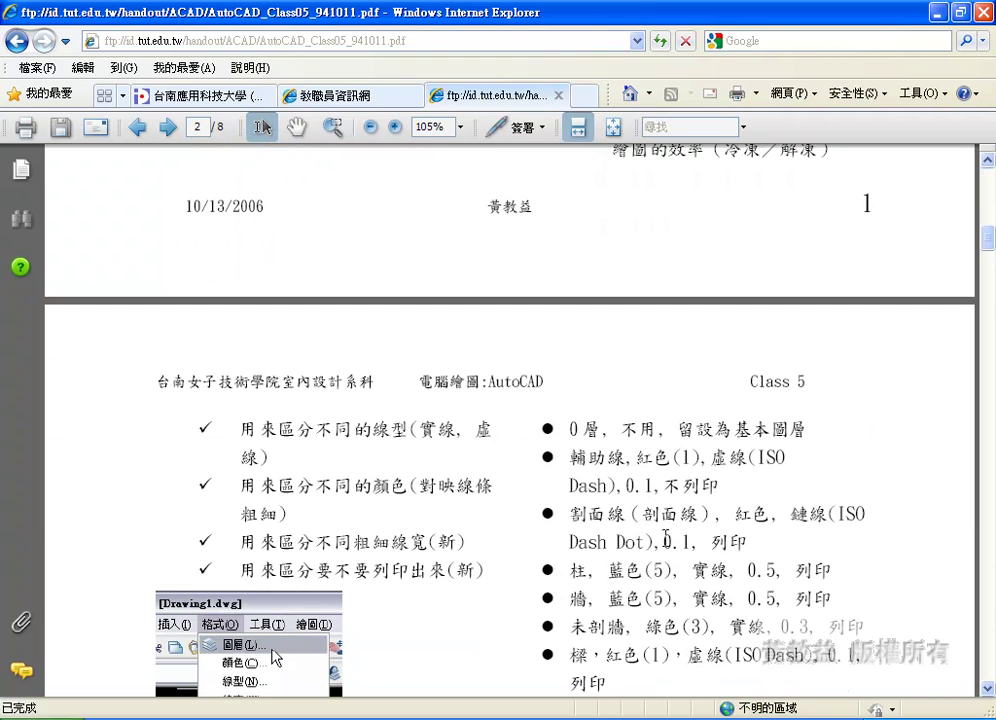
pyautogui.scroll(-2, 518, 419)
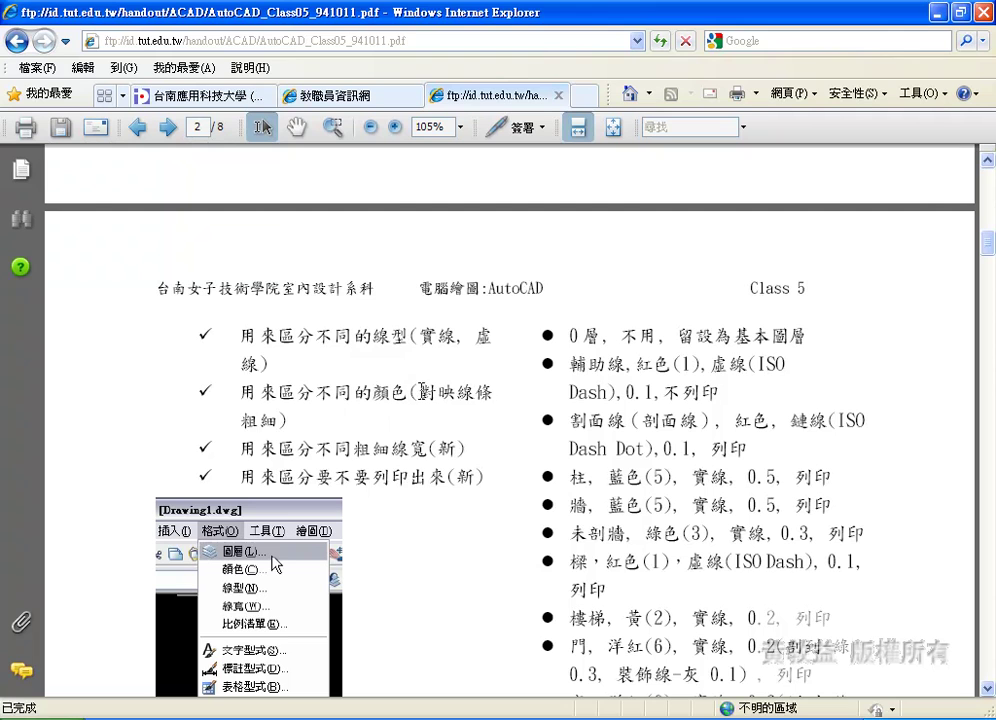
pyautogui.moveTo(415, 392); pyautogui.dragTo(335, 437)
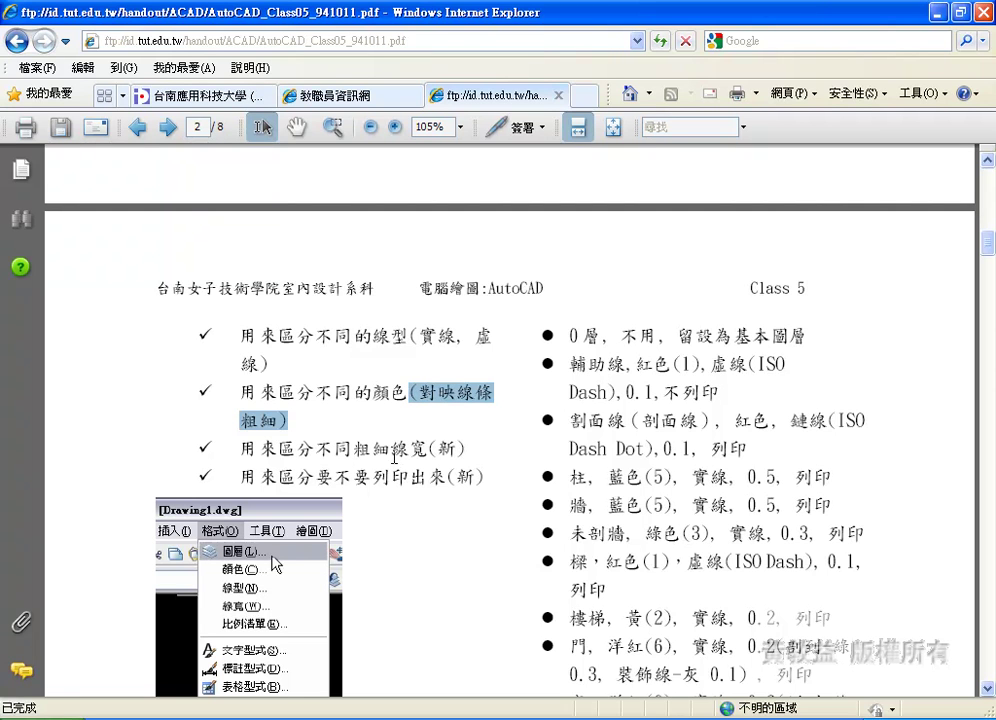
pyautogui.scroll(-1, 395, 452)
pyautogui.moveTo(240, 401); pyautogui.dragTo(467, 405)
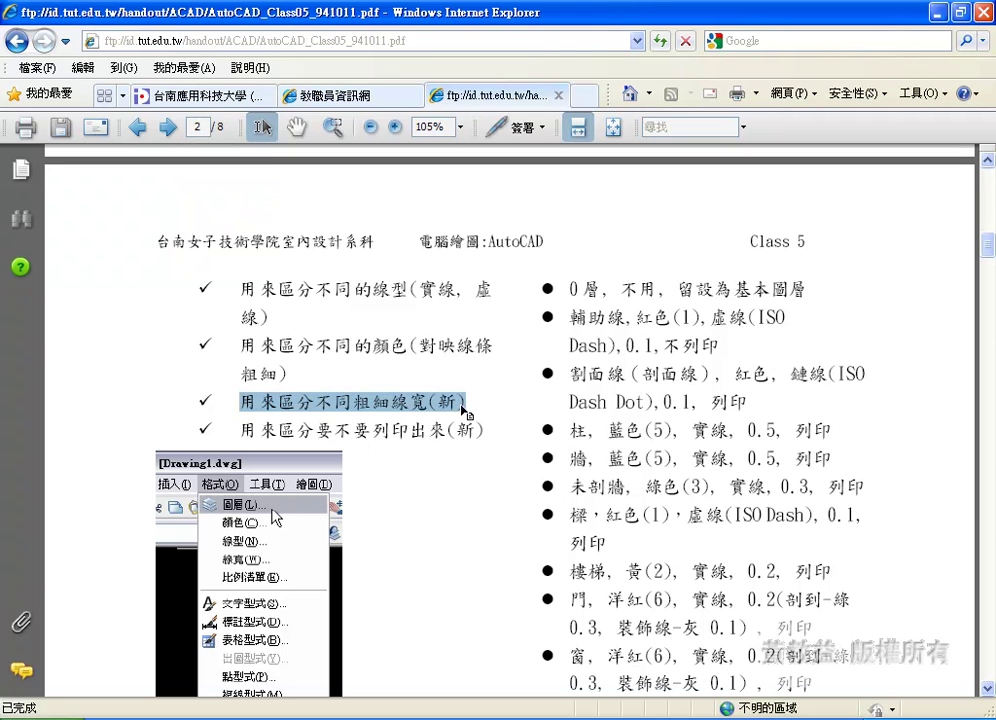
pyautogui.moveTo(240, 430); pyautogui.dragTo(485, 431)
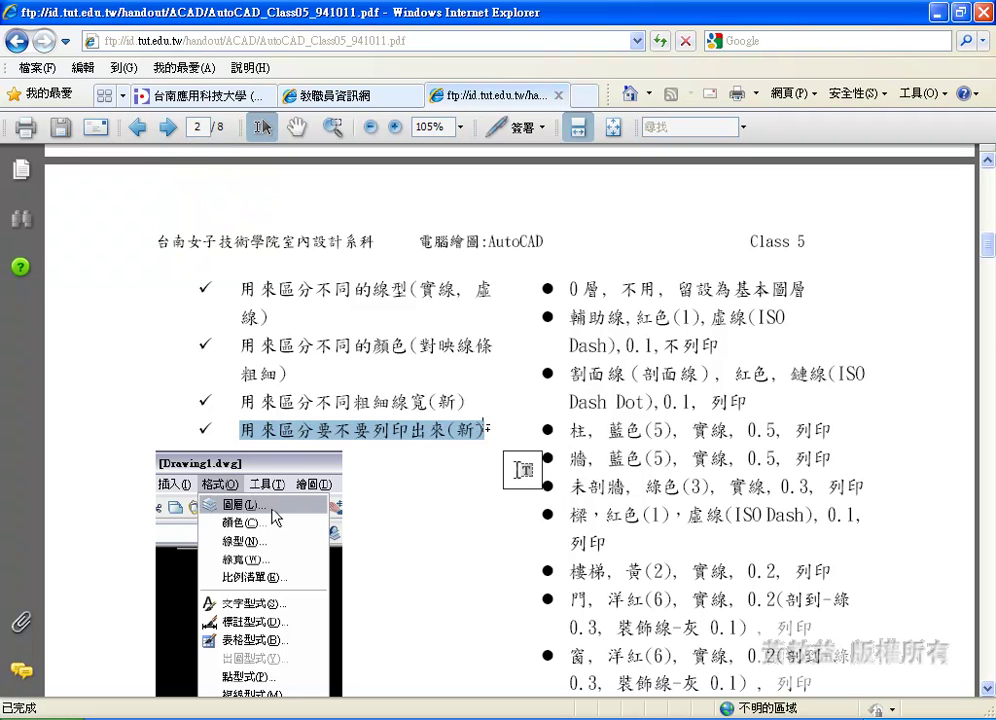
# - Review the layer standards on page 2 of the handout, highlighting the entries from layer 0 through 窗
pyautogui.scroll(-3, 451, 458)
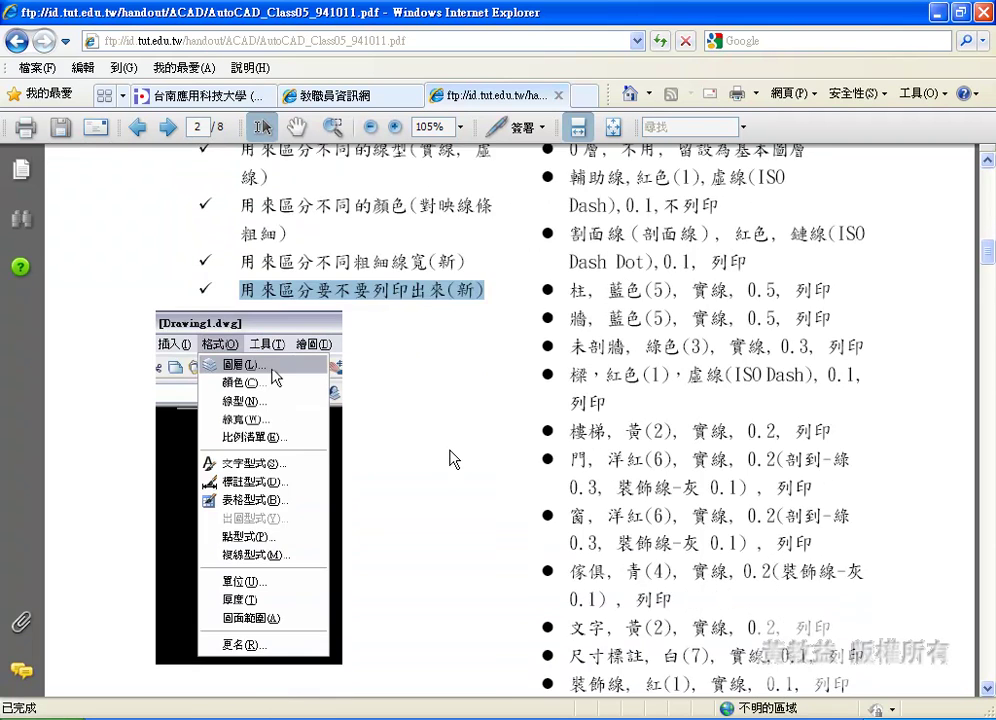
pyautogui.scroll(-1, 451, 458)
pyautogui.scroll(-1, 452, 459)
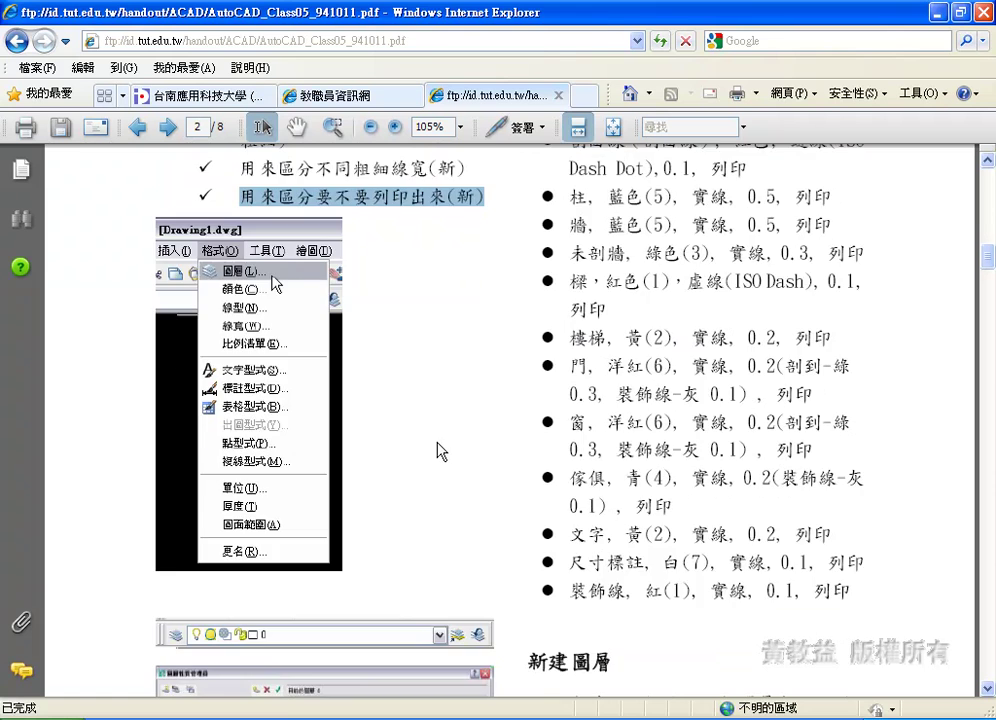
pyautogui.scroll(5, 442, 451)
pyautogui.moveTo(578, 290); pyautogui.dragTo(850, 592)
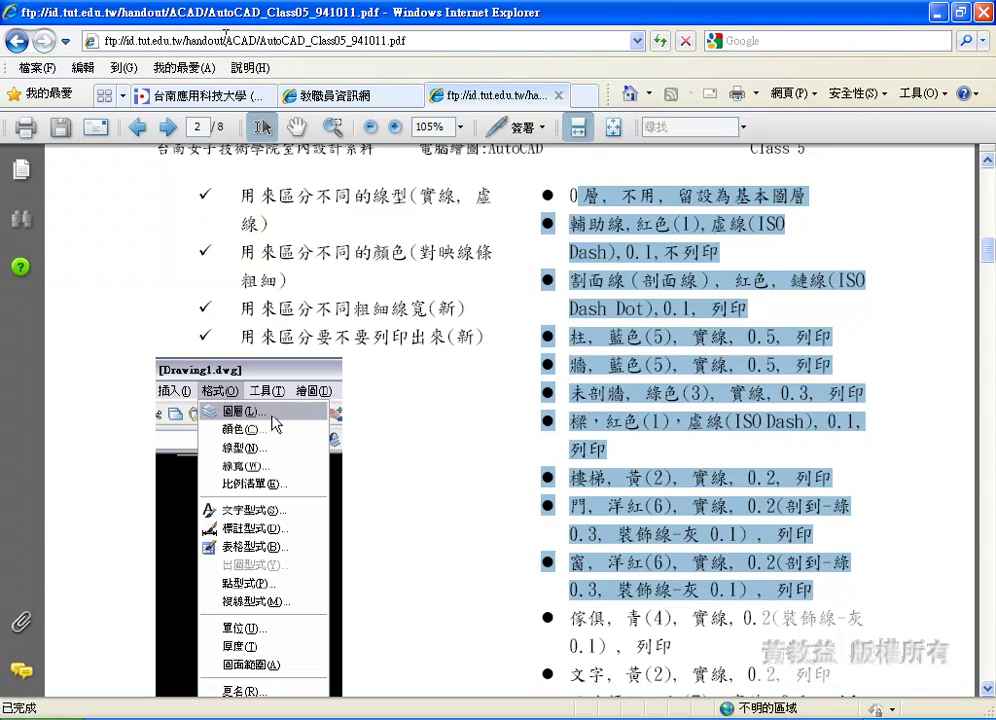
# - Shorten the browser address to ftp://id.tut.edu.tw/handout/ without loading it and clear the text highlight in the handout
pyautogui.moveTo(225, 41); pyautogui.dragTo(430, 42)
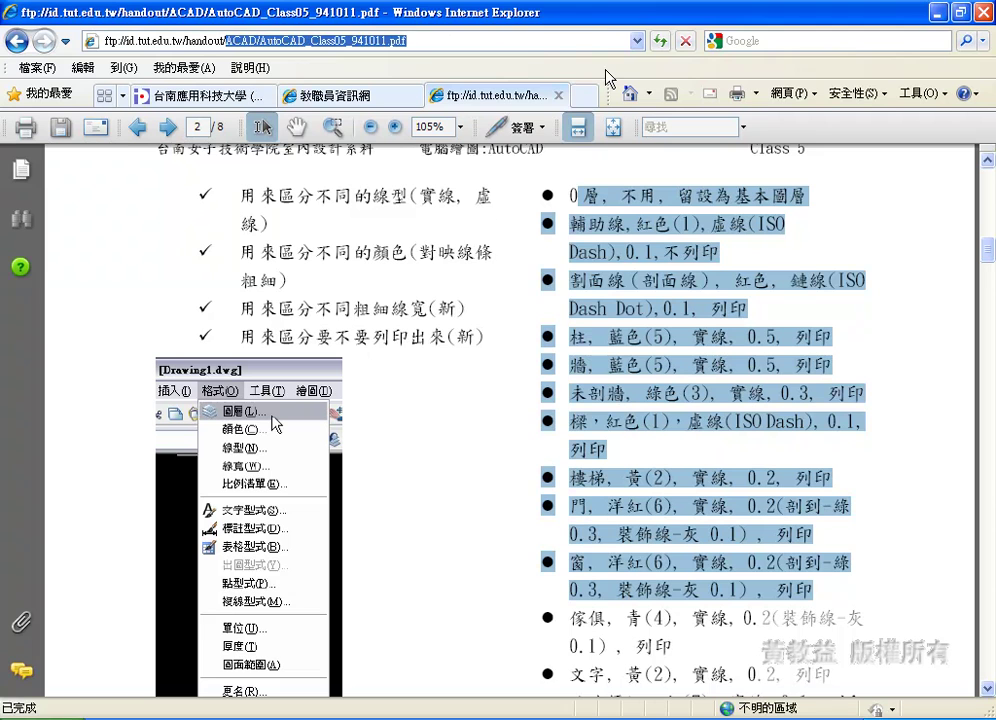
pyautogui.press('Delete')
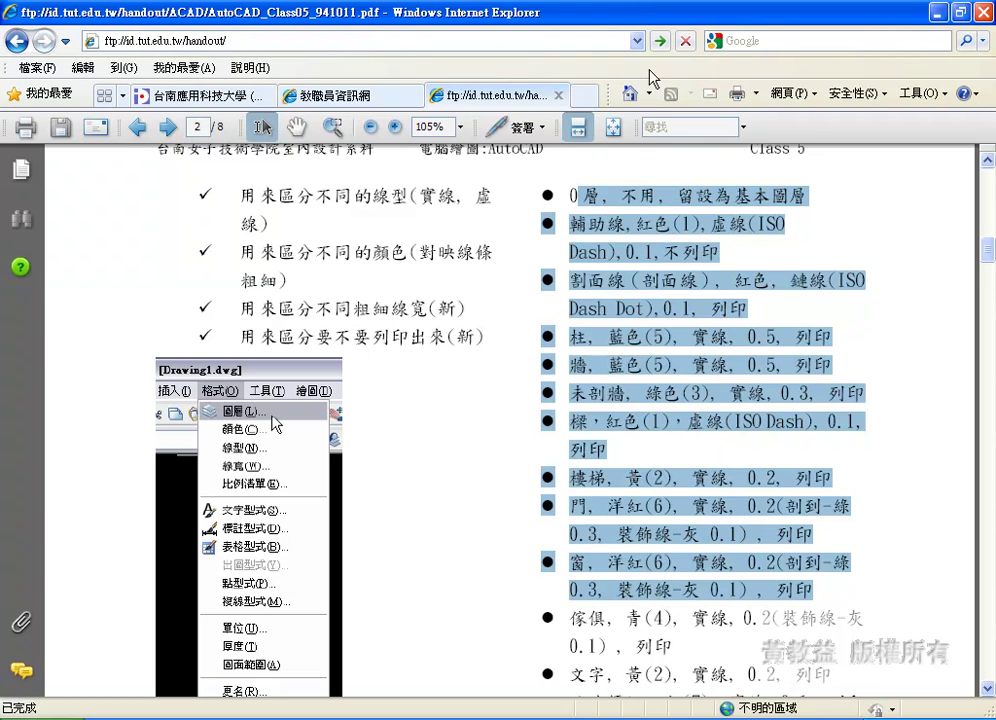
pyautogui.click(906, 481)
# - Read through the handout's layer list and highlight the 輔助線 entry with its color, linetype, lineweight and print setting
pyautogui.scroll(-3, 860, 520)
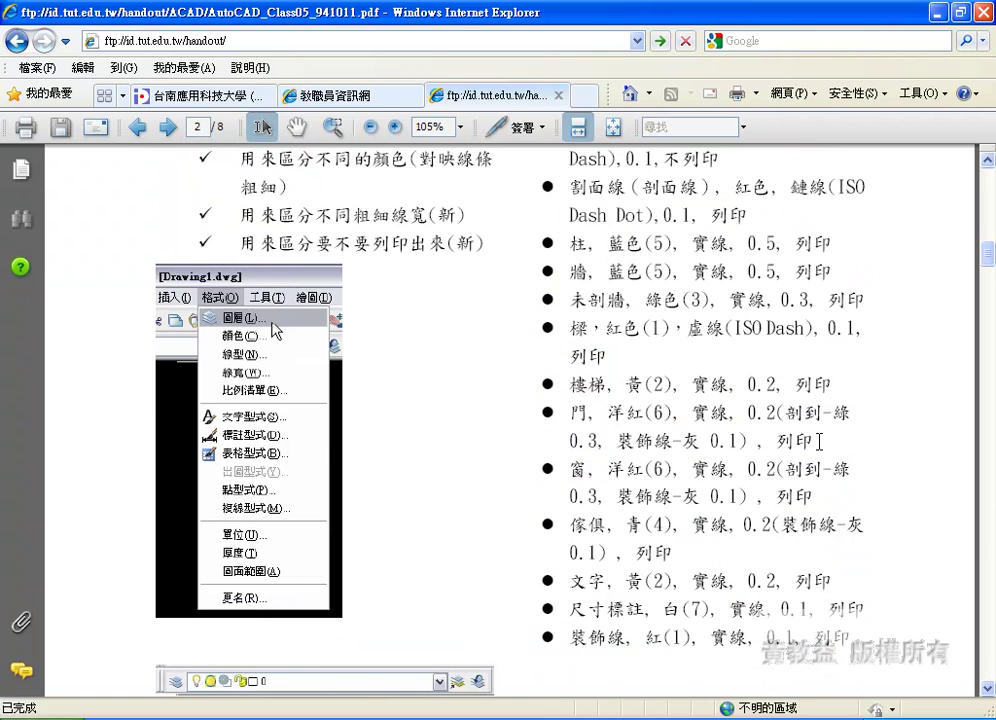
pyautogui.scroll(1, 560, 320)
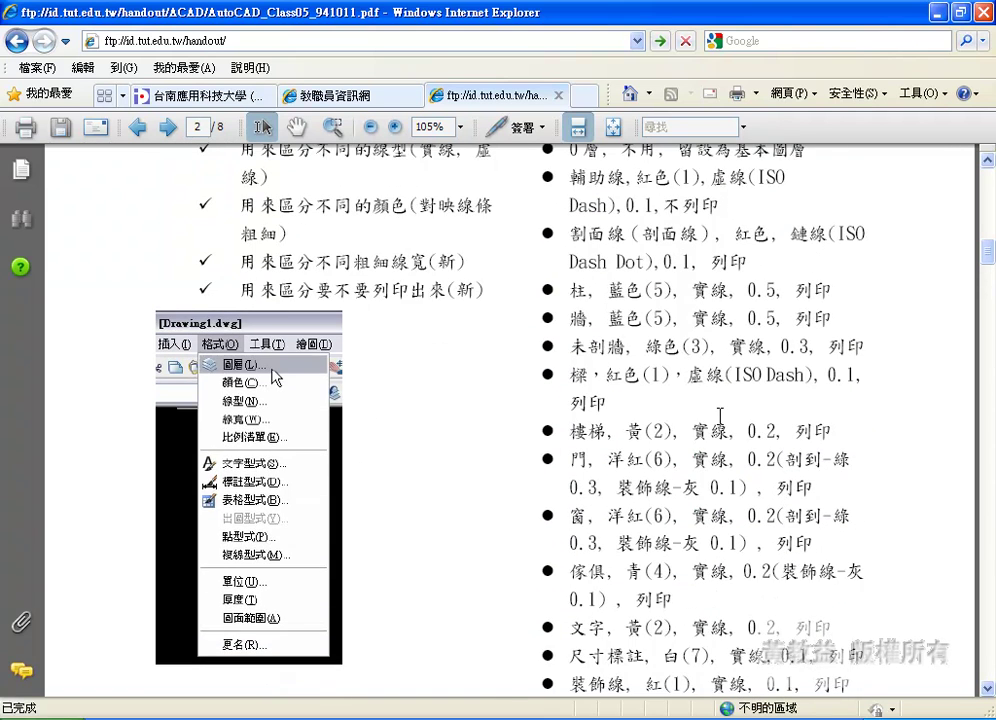
pyautogui.scroll(-1, 720, 413)
pyautogui.scroll(1, 720, 416)
pyautogui.scroll(1, 719, 492)
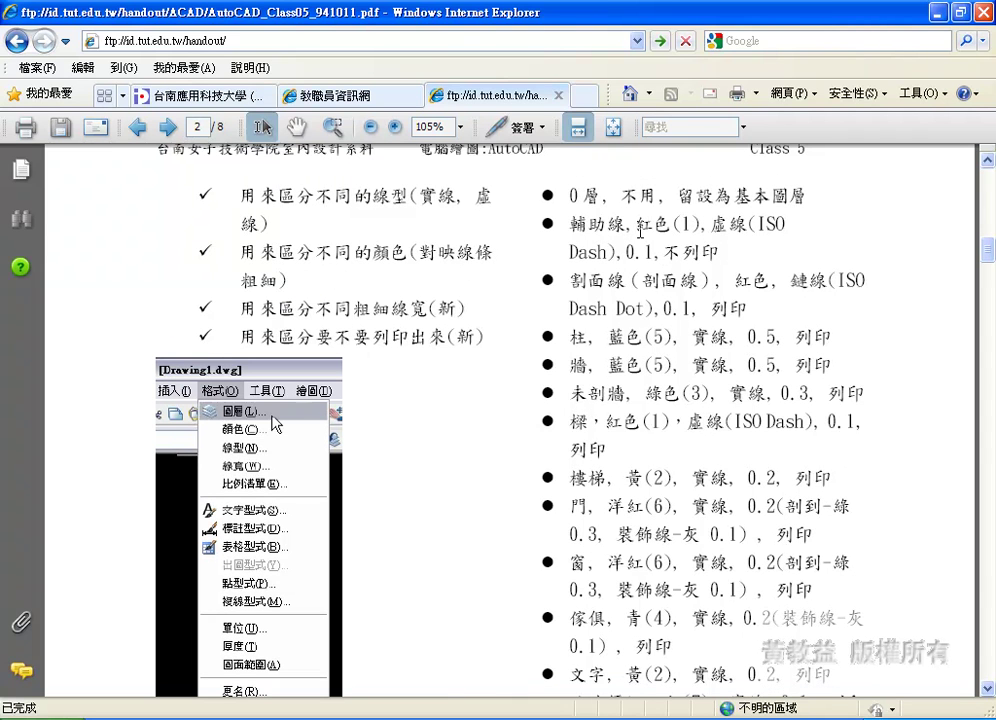
pyautogui.moveTo(568, 222); pyautogui.dragTo(720, 254)
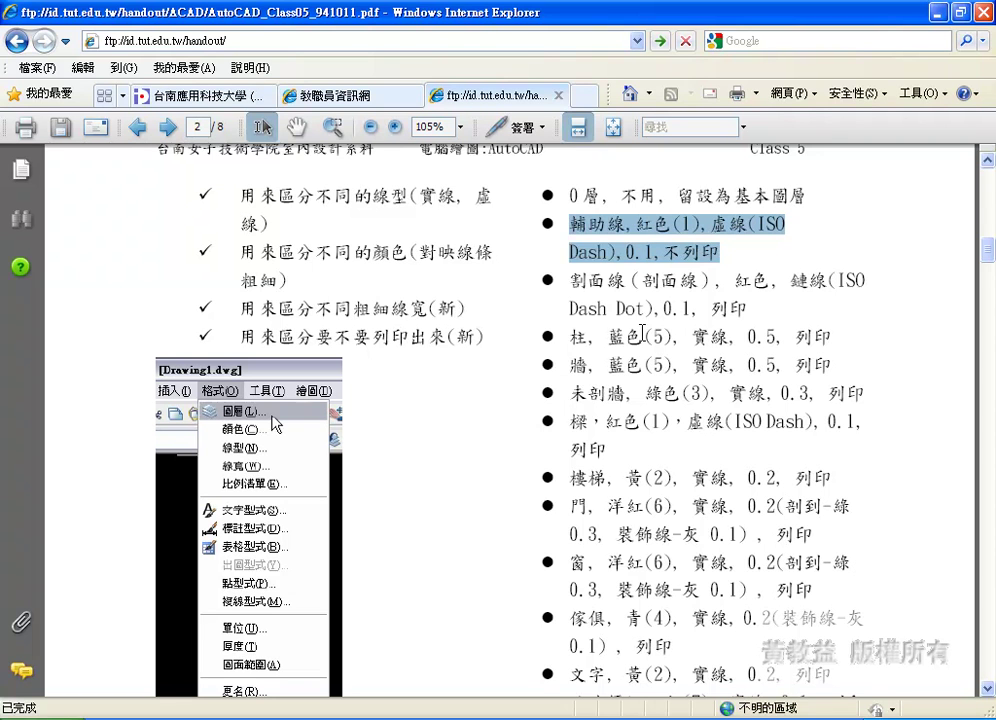
# - Switch back to AutoCAD, check the drawing's current layer list, and open the Layer Properties Manager
pyautogui.hotkey('alt', 'Tab')
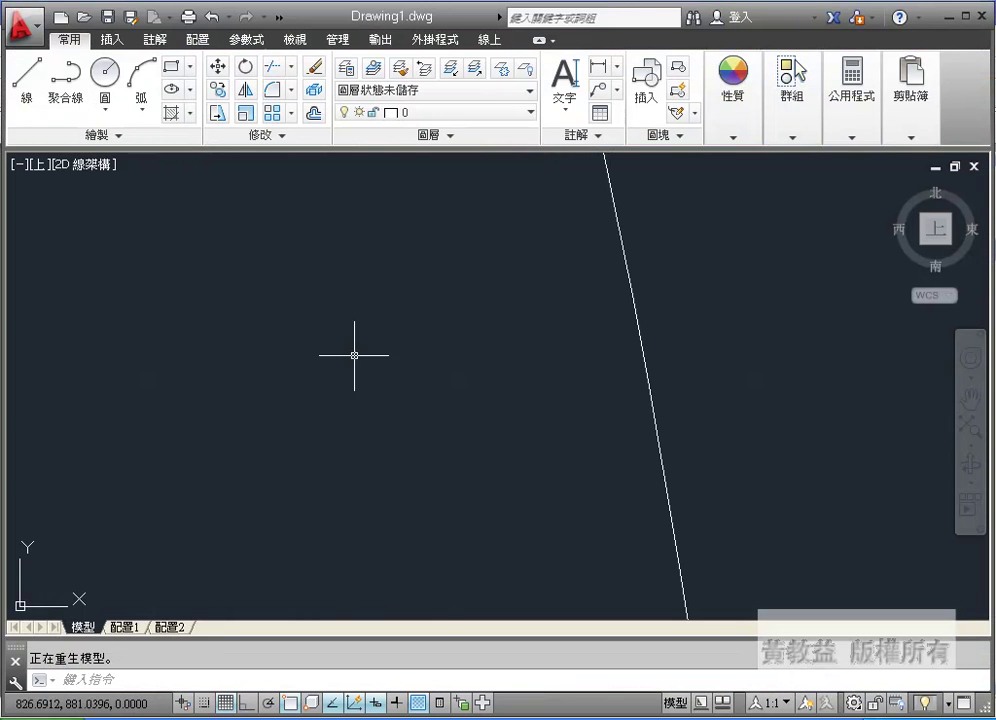
pyautogui.scroll(-8, 600, 373)
pyautogui.scroll(-2, 525, 190)
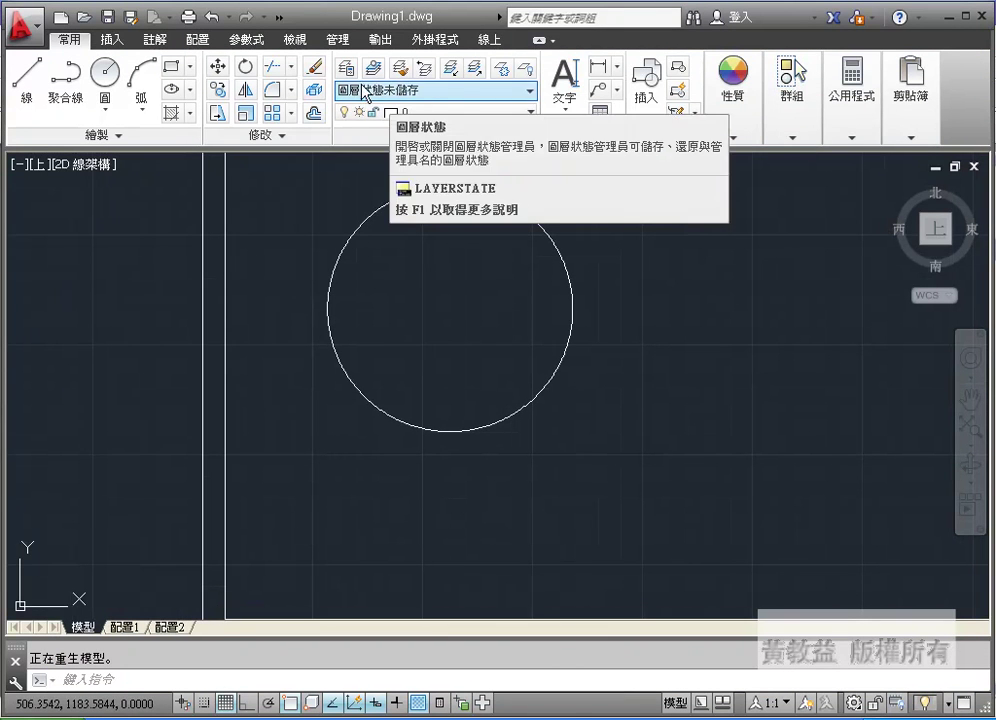
pyautogui.click(526, 114)
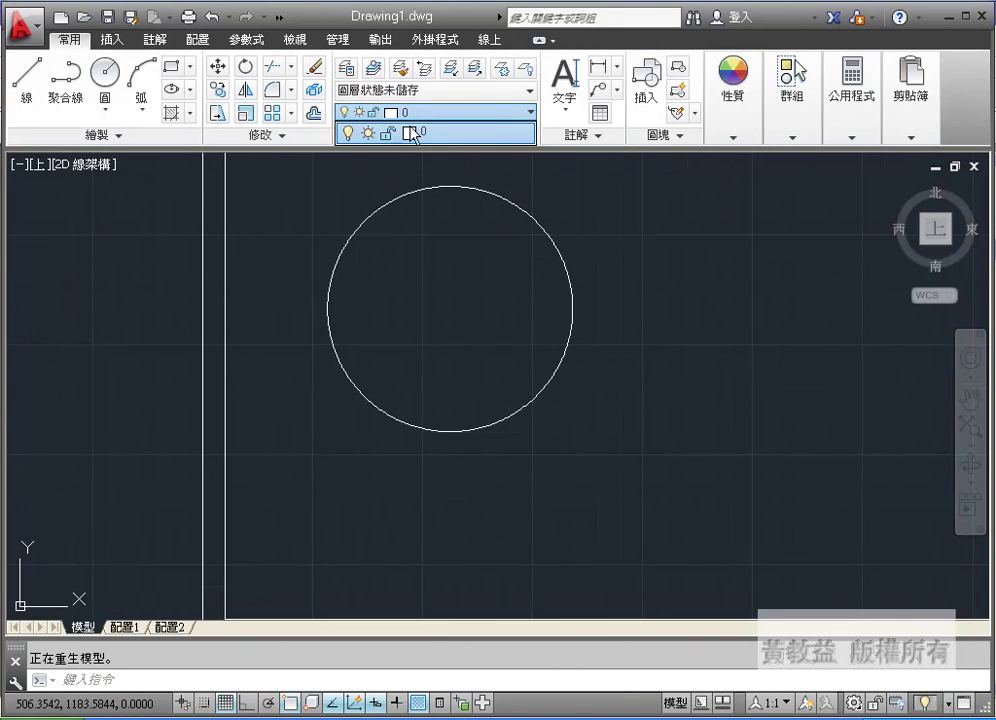
pyautogui.click(556, 106)
pyautogui.click(448, 136)
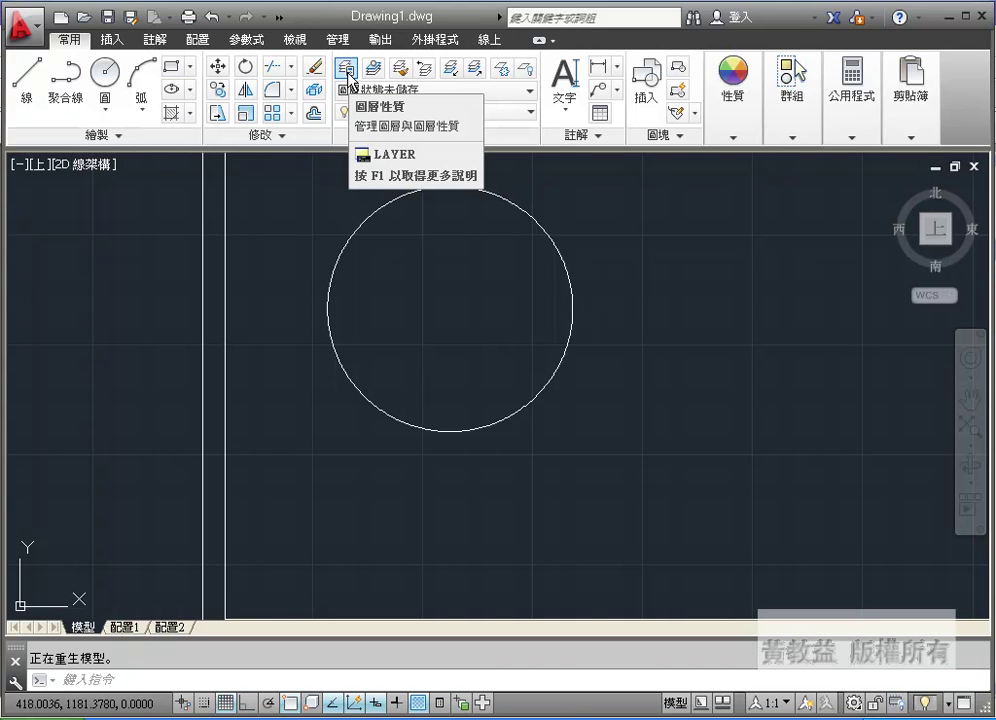
pyautogui.click(346, 69)
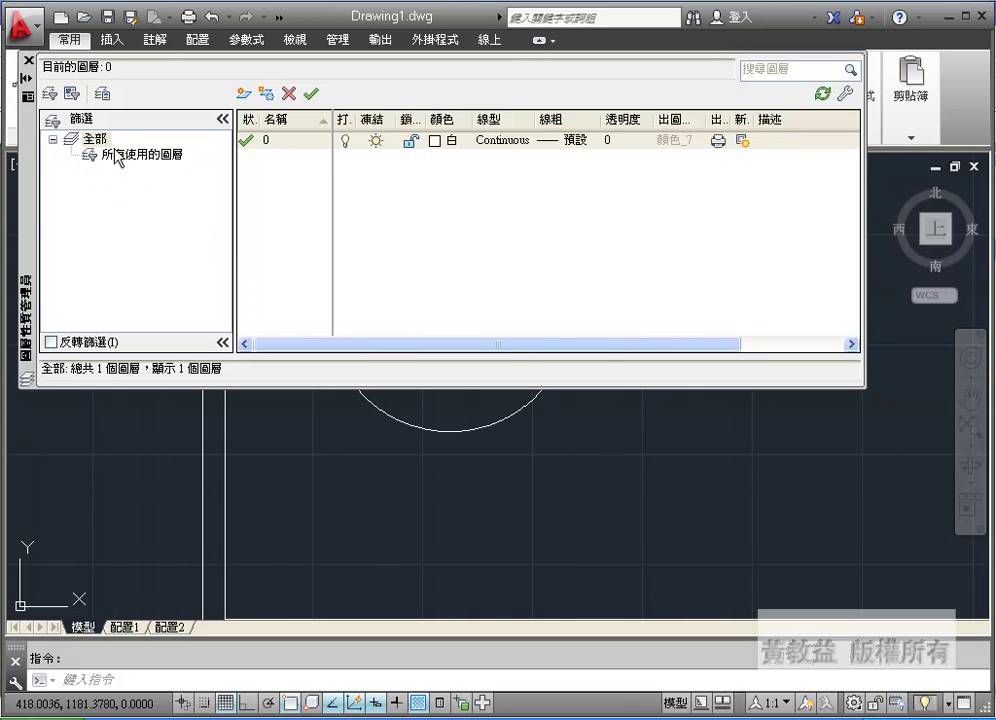
# - Create a new layer named 輔助線
pyautogui.click(245, 95)
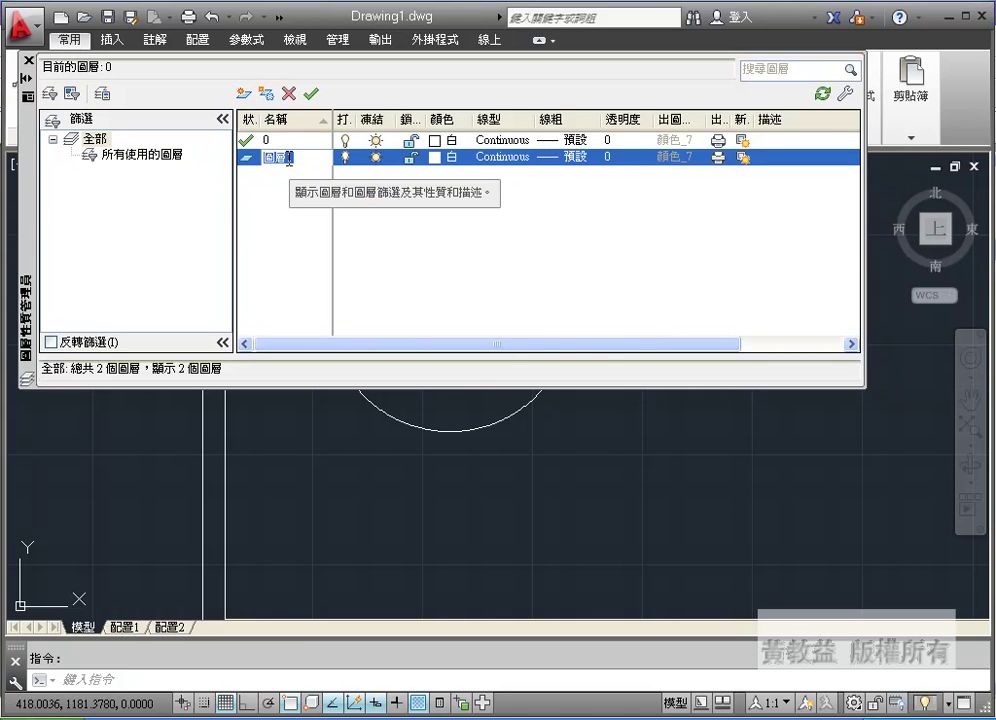
pyautogui.write('ml')
pyautogui.press('BackSpace')
pyautogui.press('BackSpace')
pyautogui.write('輔助')
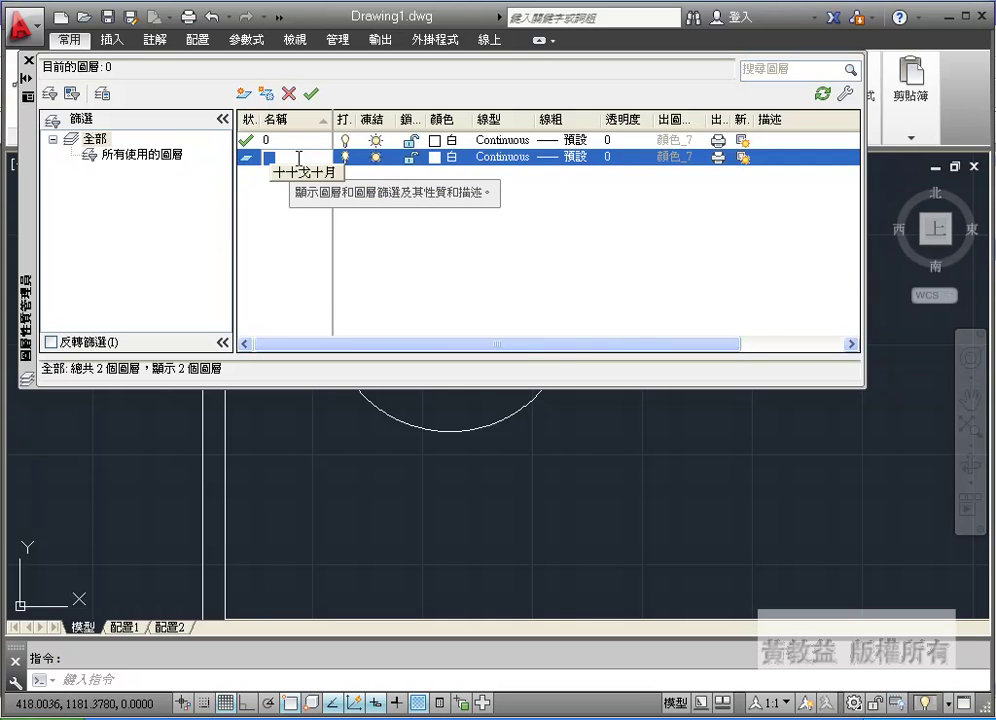
pyautogui.write('線')
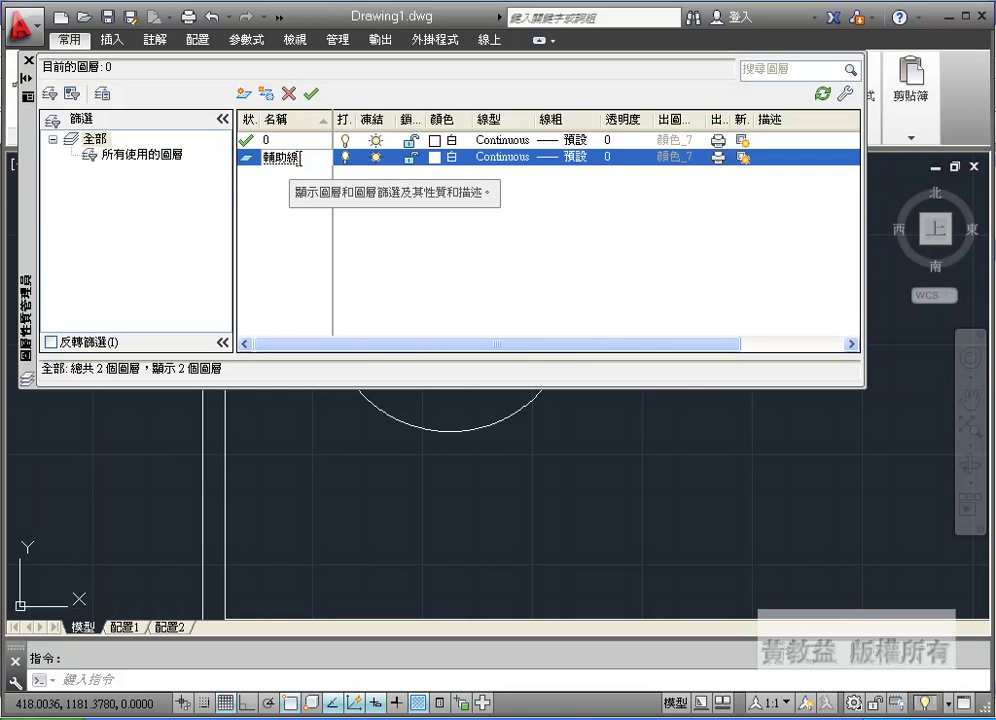
pyautogui.press('Return')
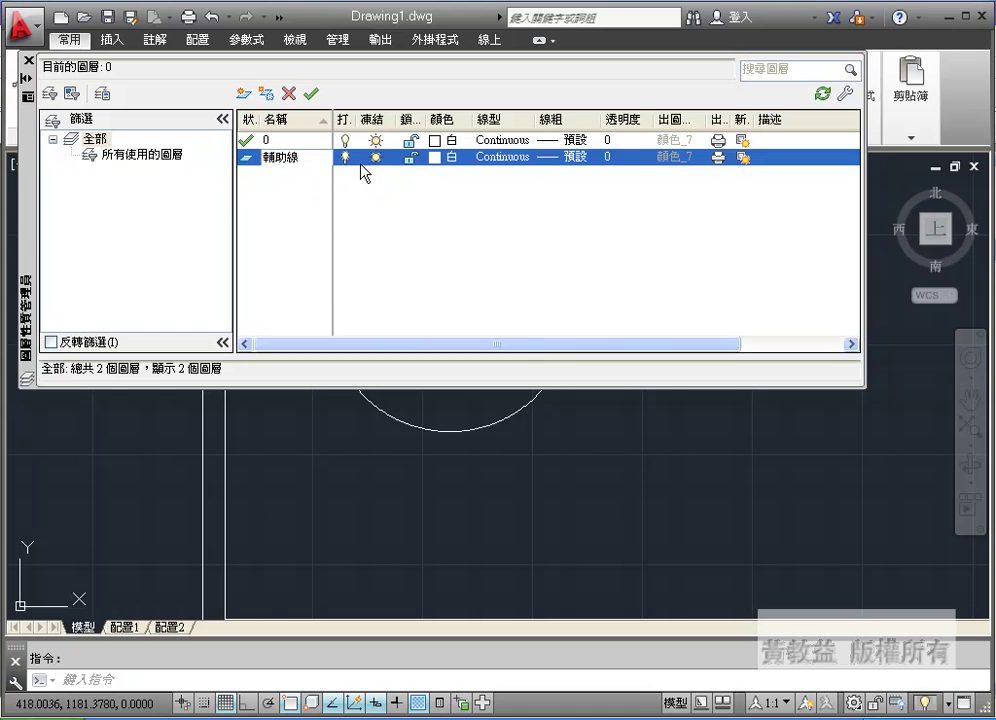
# - Load the ACAD_ISO02W100 (ISO dash) linetype from acadiso.lin and assign it to the 輔助線 layer
pyautogui.click(495, 158)
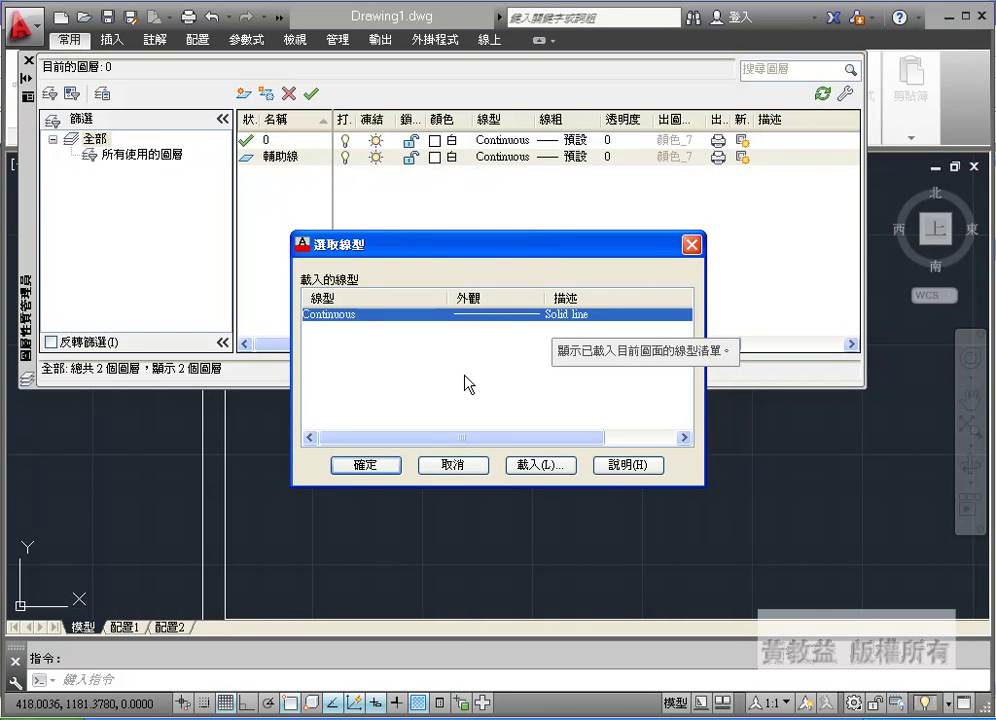
pyautogui.click(546, 466)
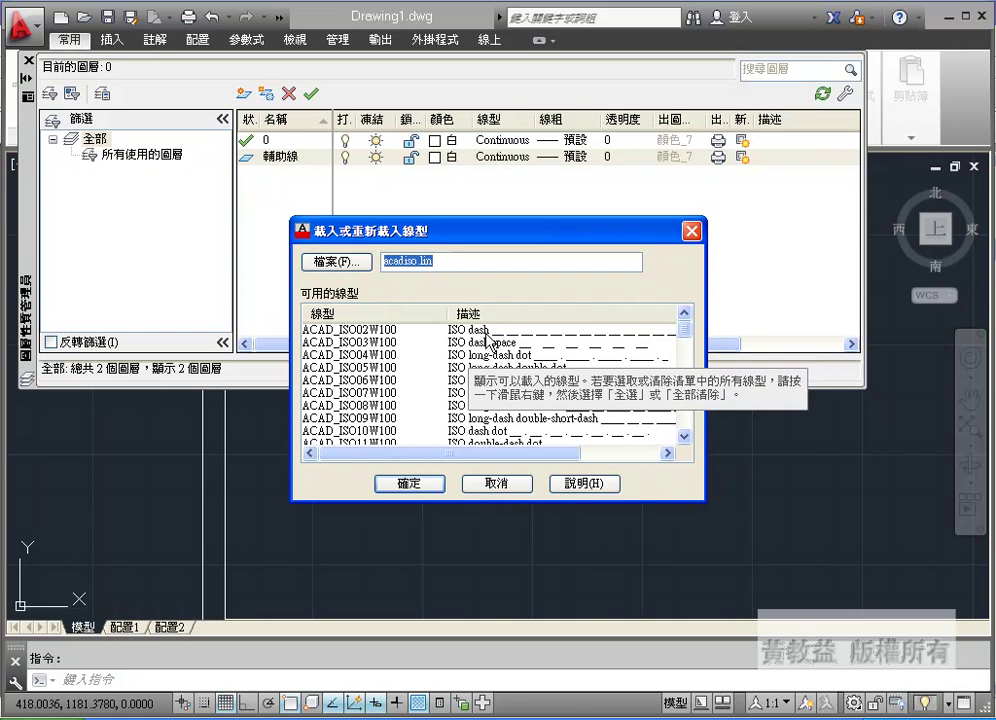
pyautogui.press('Tab')
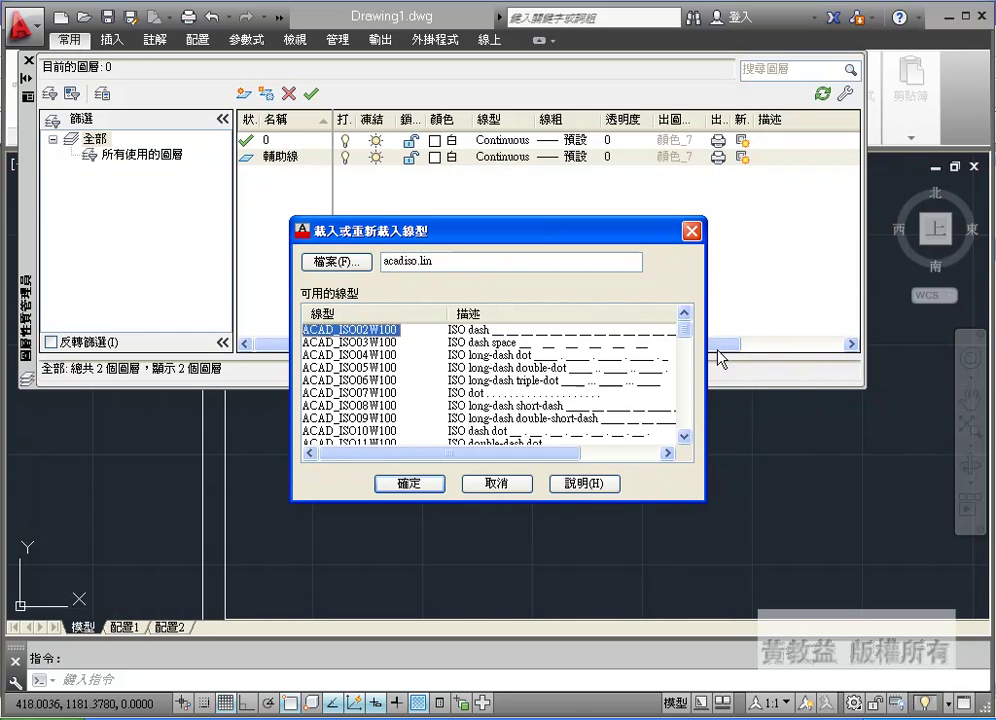
pyautogui.click(415, 485)
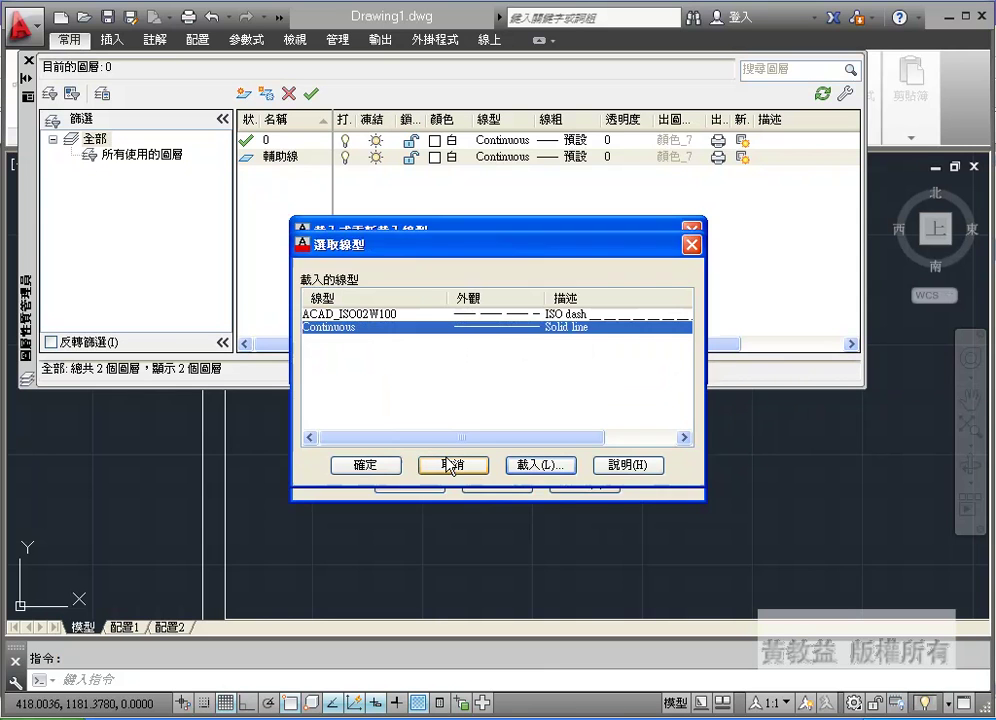
pyautogui.click(366, 314)
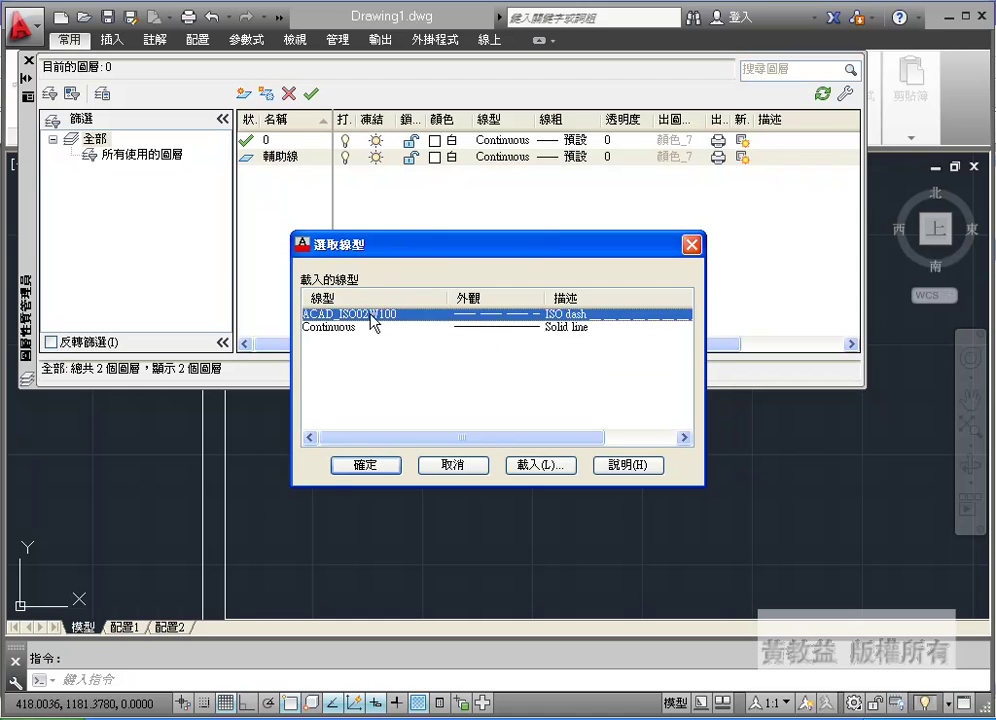
pyautogui.click(375, 467)
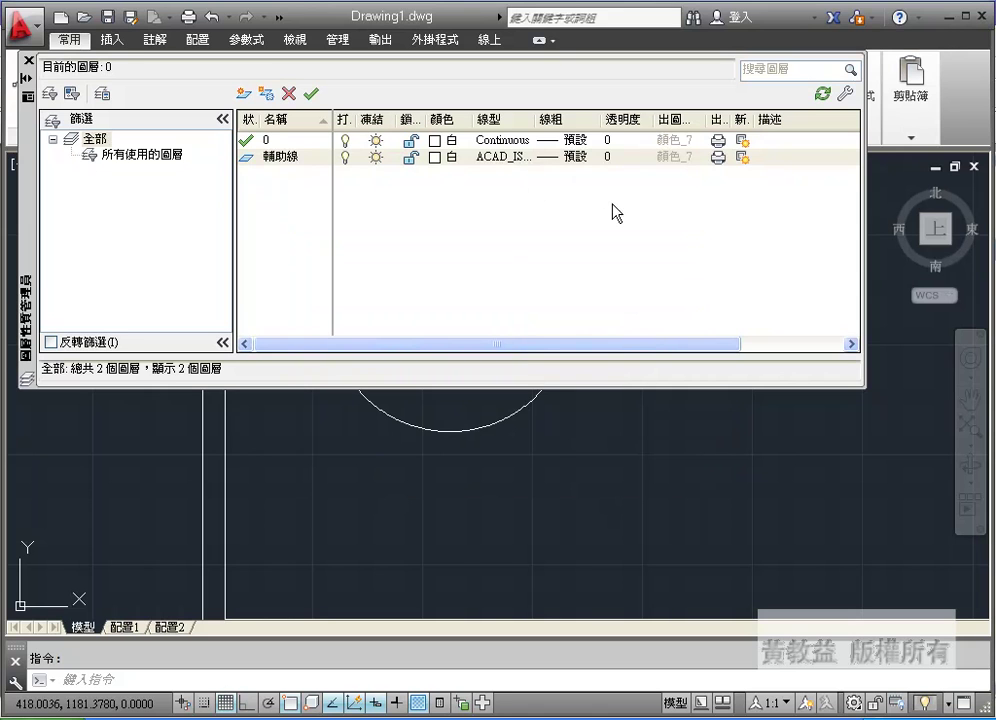
# - Check the lineweight options for the 輔助線 layer without changing them, and set its color to red (紅)
pyautogui.click(551, 158)
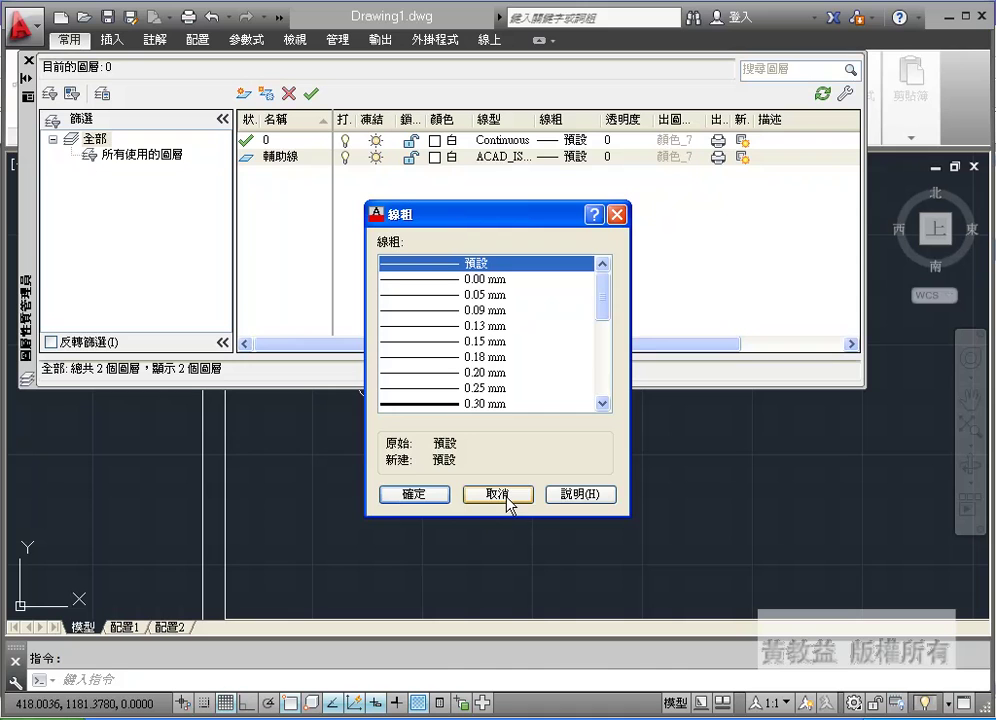
pyautogui.press('Escape')
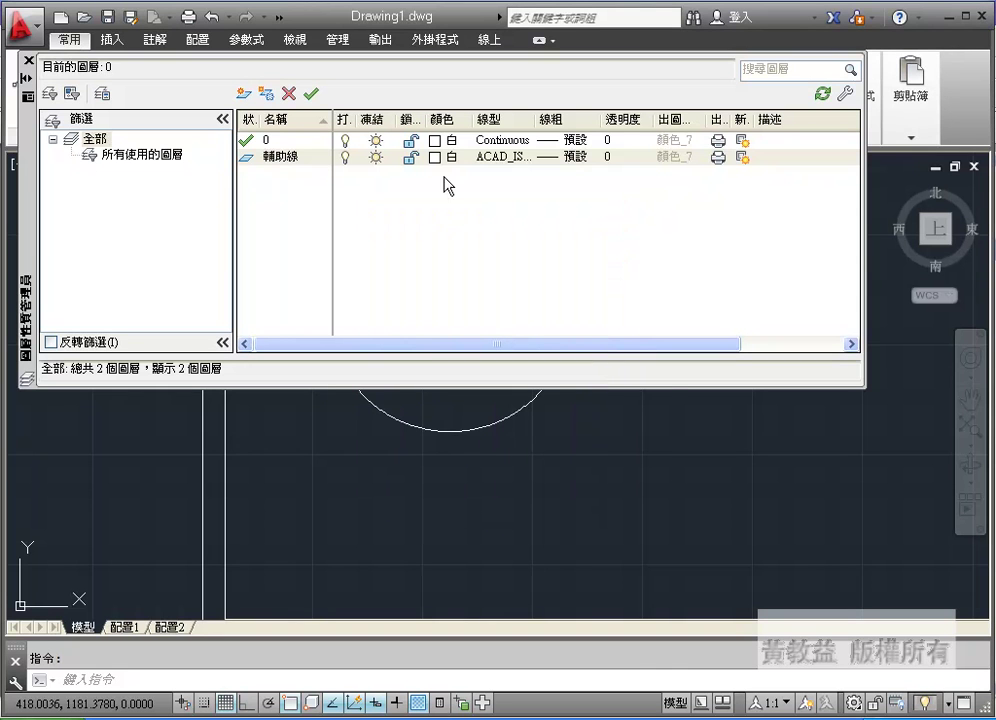
pyautogui.click(436, 158)
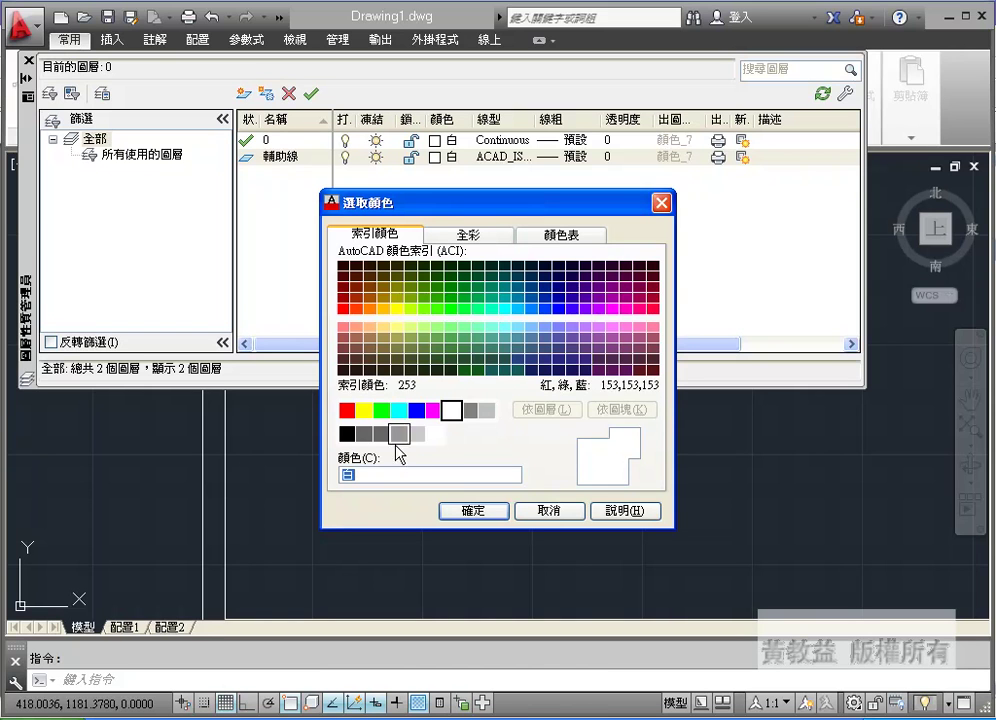
pyautogui.click(346, 410)
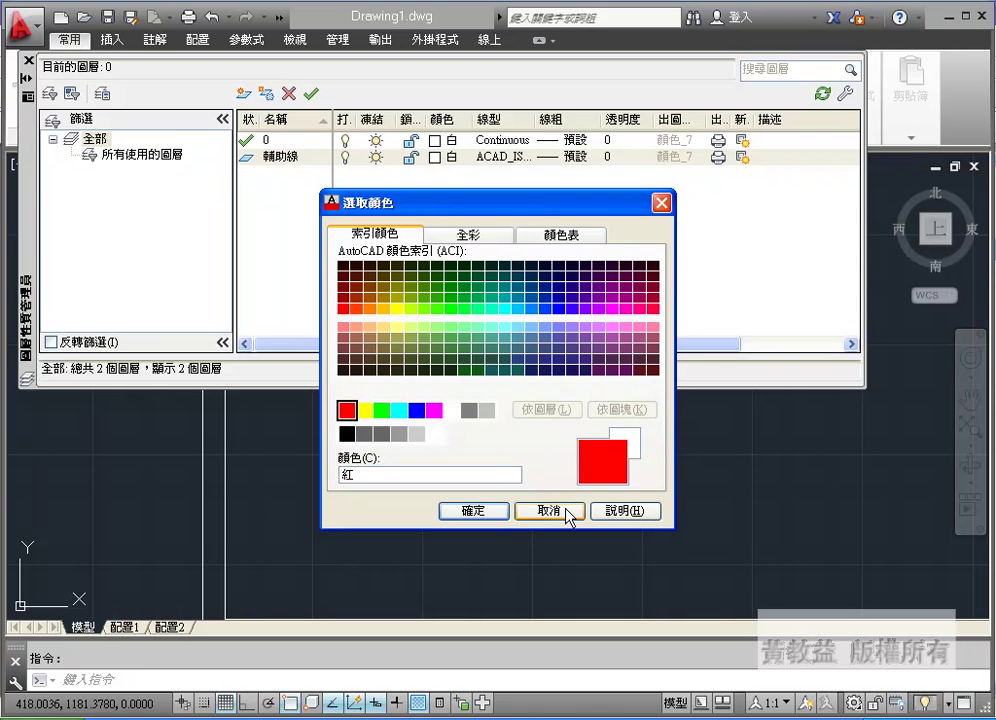
pyautogui.click(470, 510)
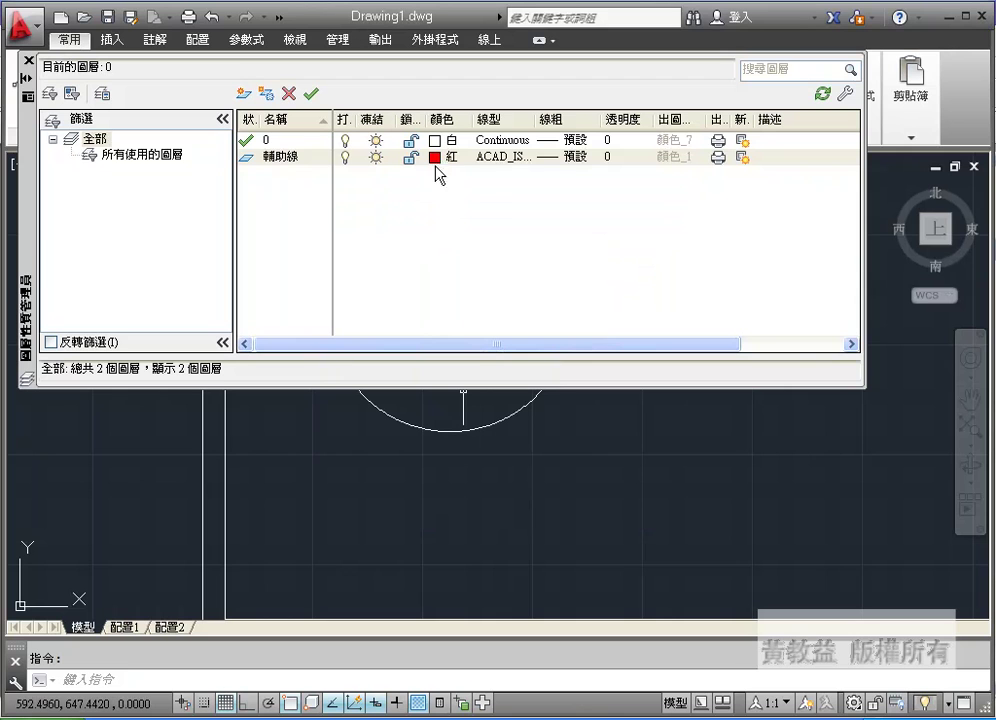
# - Turn off plotting for the 輔助線 layer and widen the 新視埠凍結 column to show its full heading
pyautogui.click(719, 165)
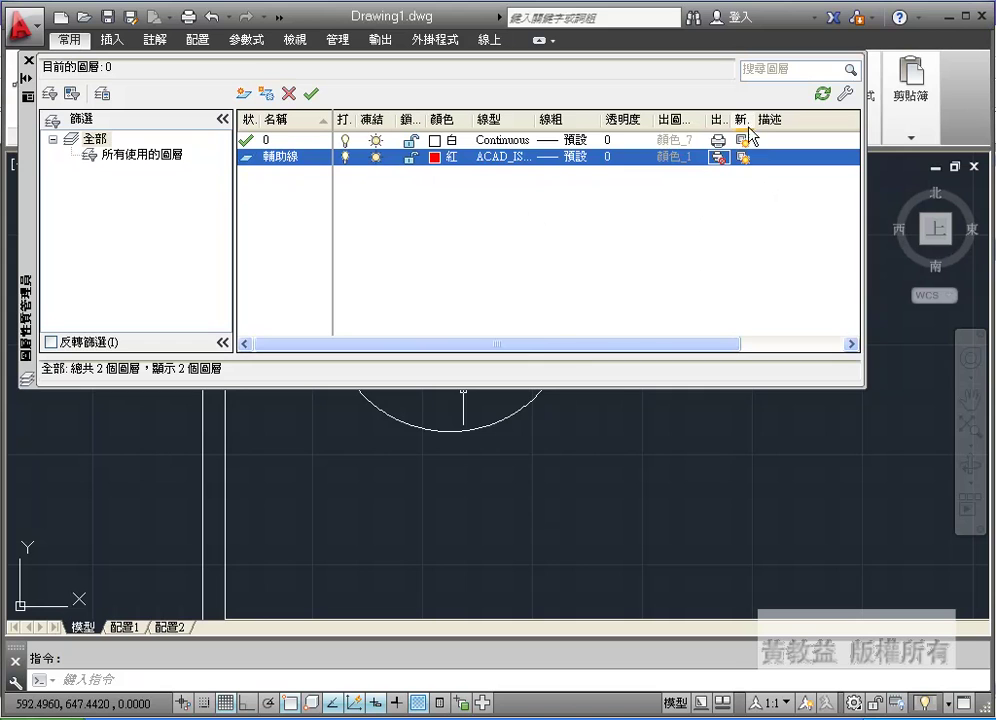
pyautogui.moveTo(752, 119); pyautogui.dragTo(828, 119)
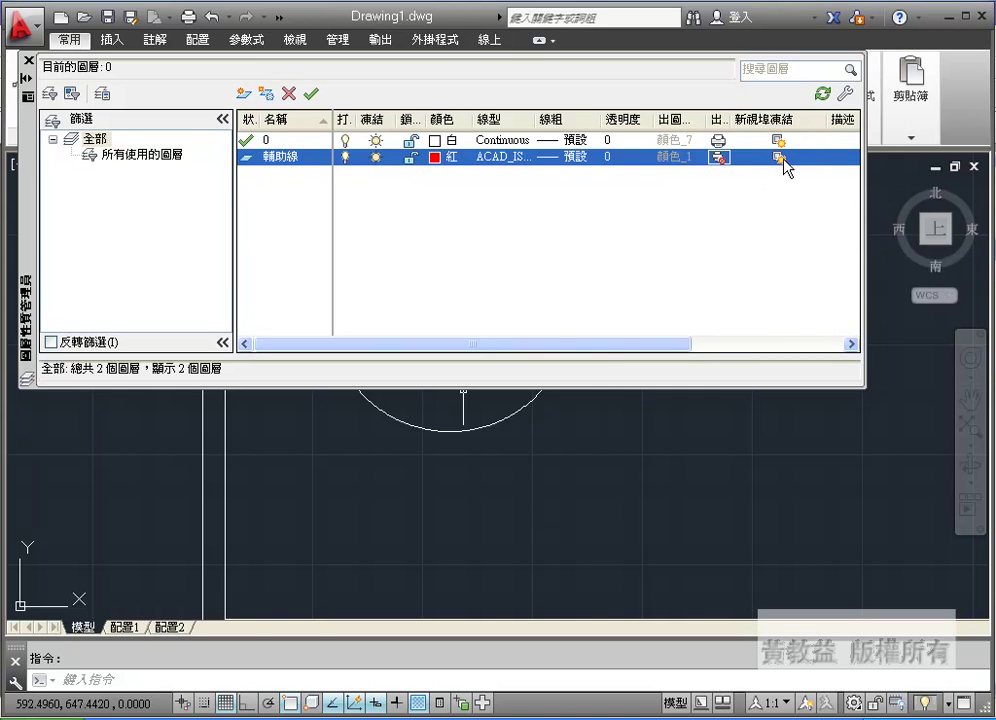
pyautogui.click(779, 159)
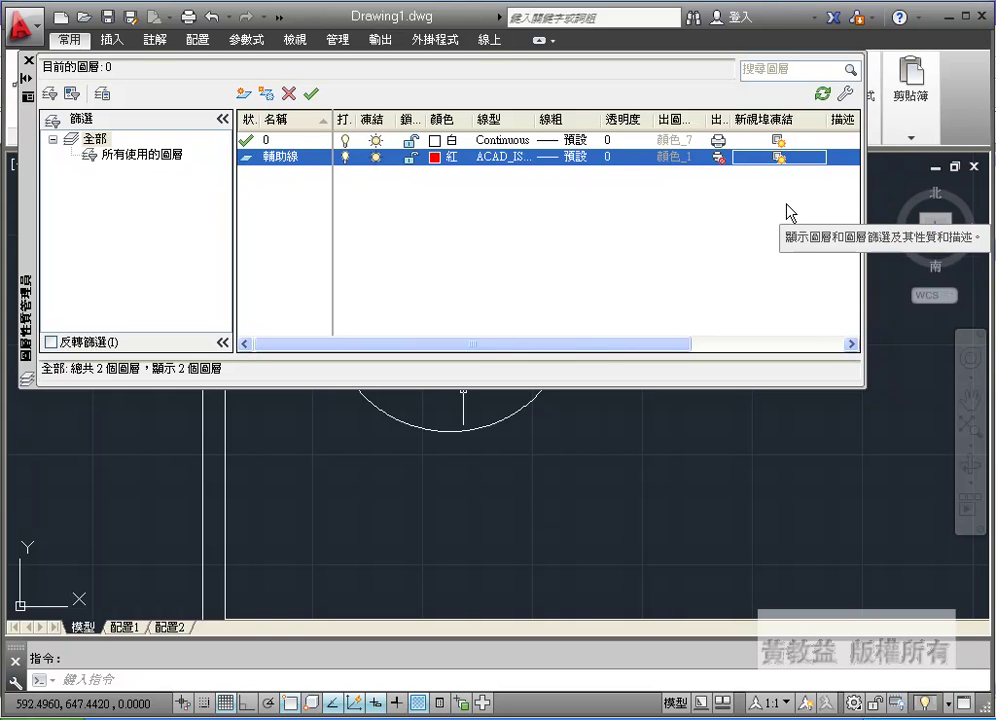
# - Switch to the AutoCAD_Class05_941011.pdf handout, highlight the 割面線 (剖面線) layer name, and read through the remaining layer list
pyautogui.moveTo(130, 637)
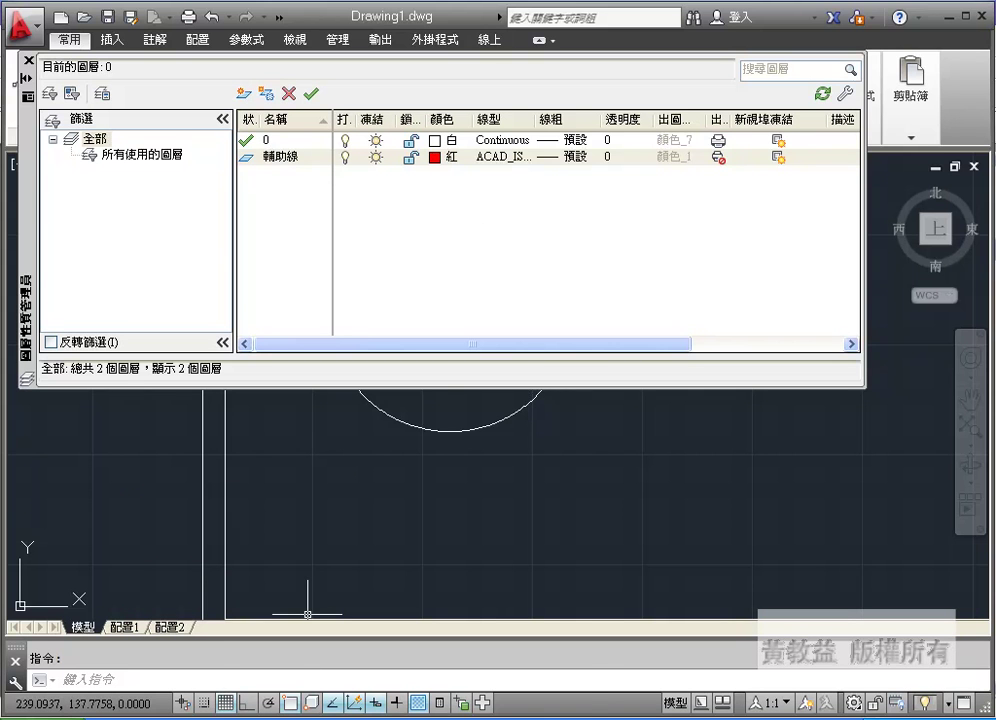
pyautogui.click(340, 718)
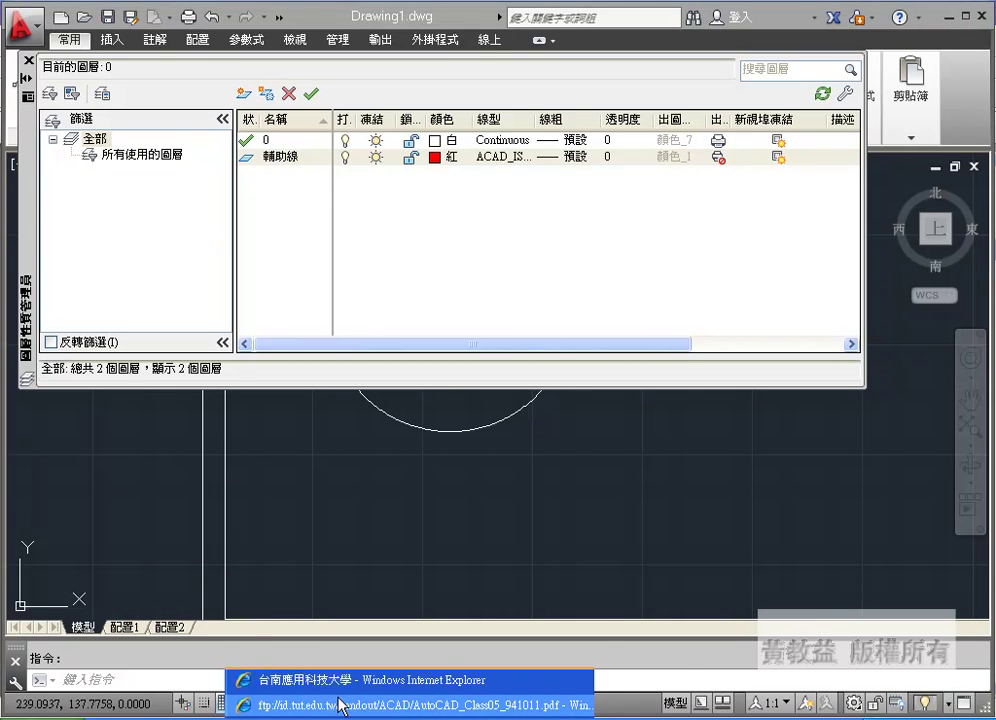
pyautogui.click(340, 704)
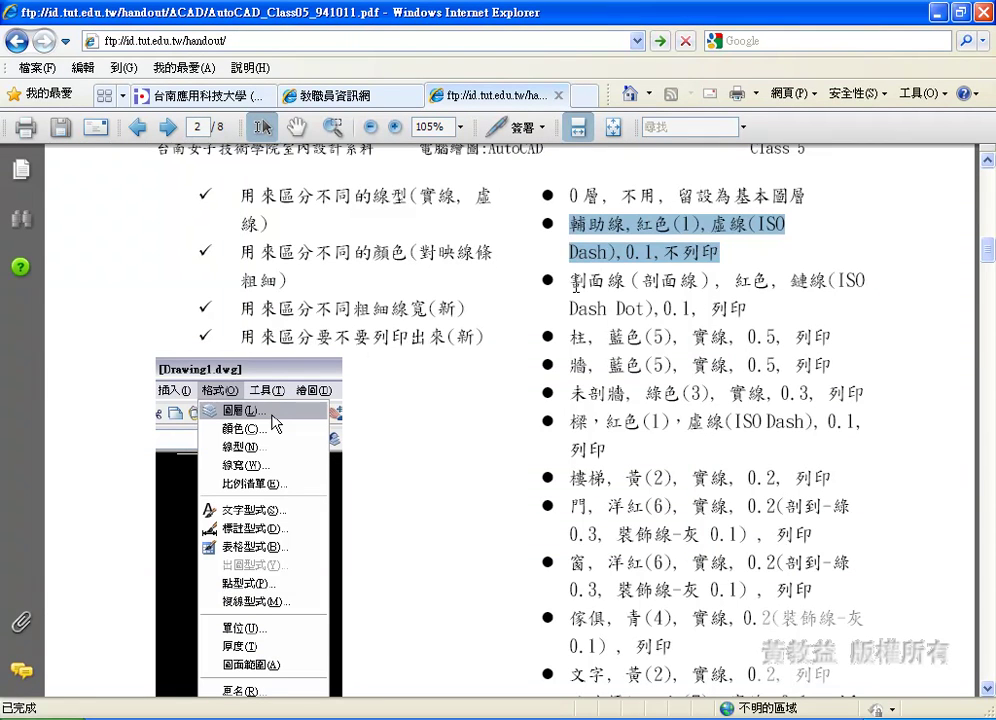
pyautogui.moveTo(570, 281); pyautogui.dragTo(697, 291)
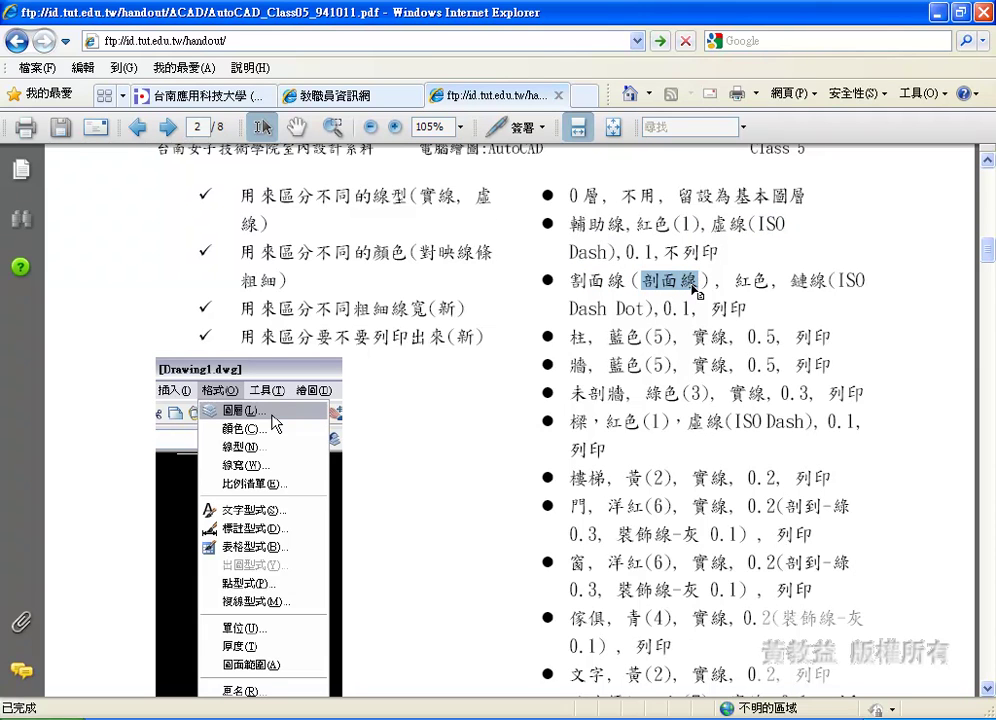
pyautogui.moveTo(570, 281); pyautogui.dragTo(609, 283)
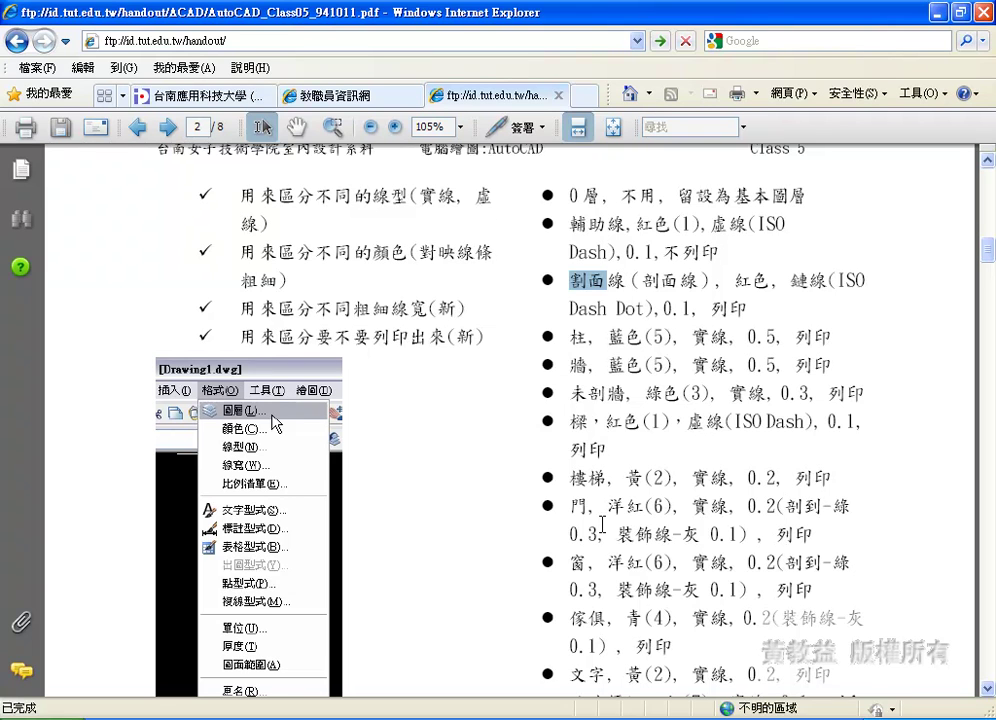
pyautogui.scroll(-3, 623, 627)
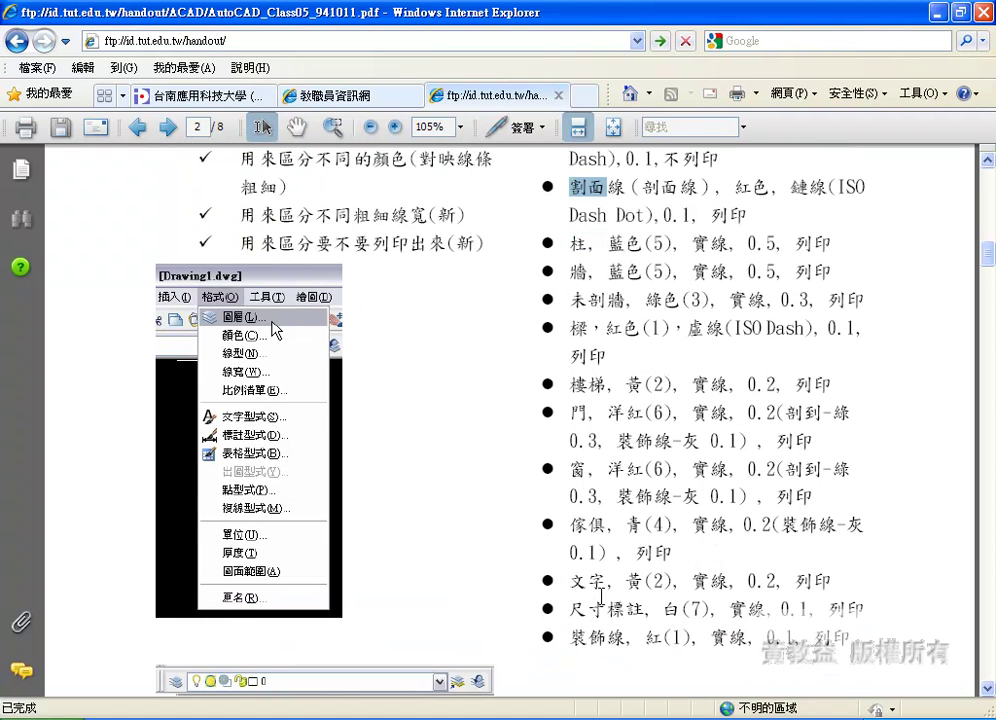
pyautogui.scroll(-2, 623, 627)
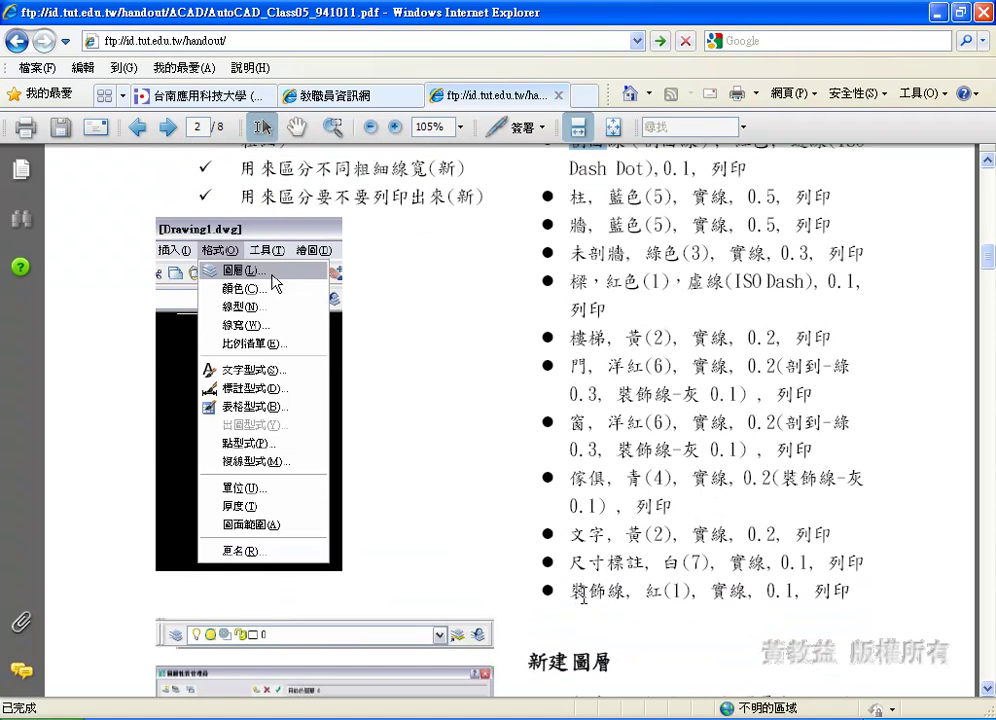
pyautogui.scroll(10, 603, 562)
pyautogui.scroll(-10, 662, 441)
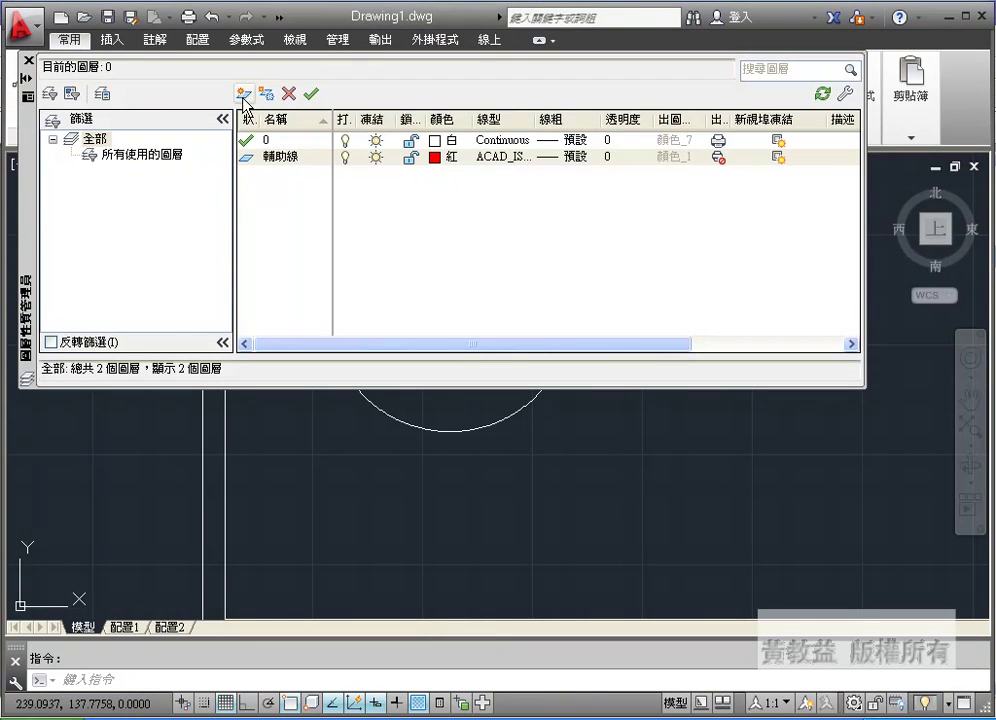
# - Switch back to AutoCAD and add another new layer using the 輔助線 layer's properties
pyautogui.click(244, 94)
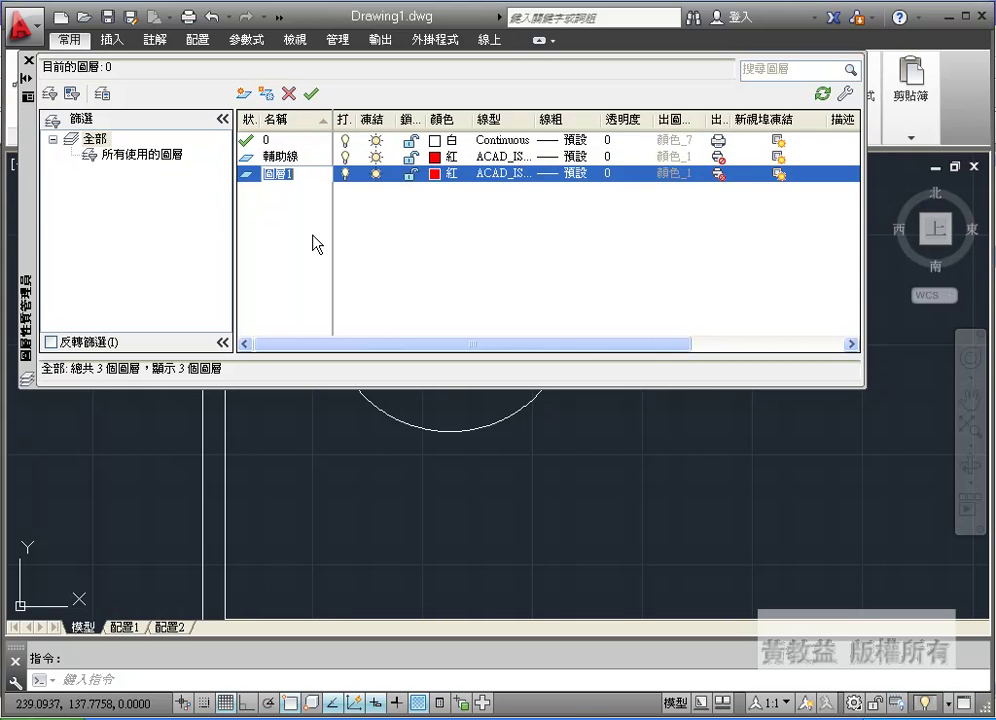